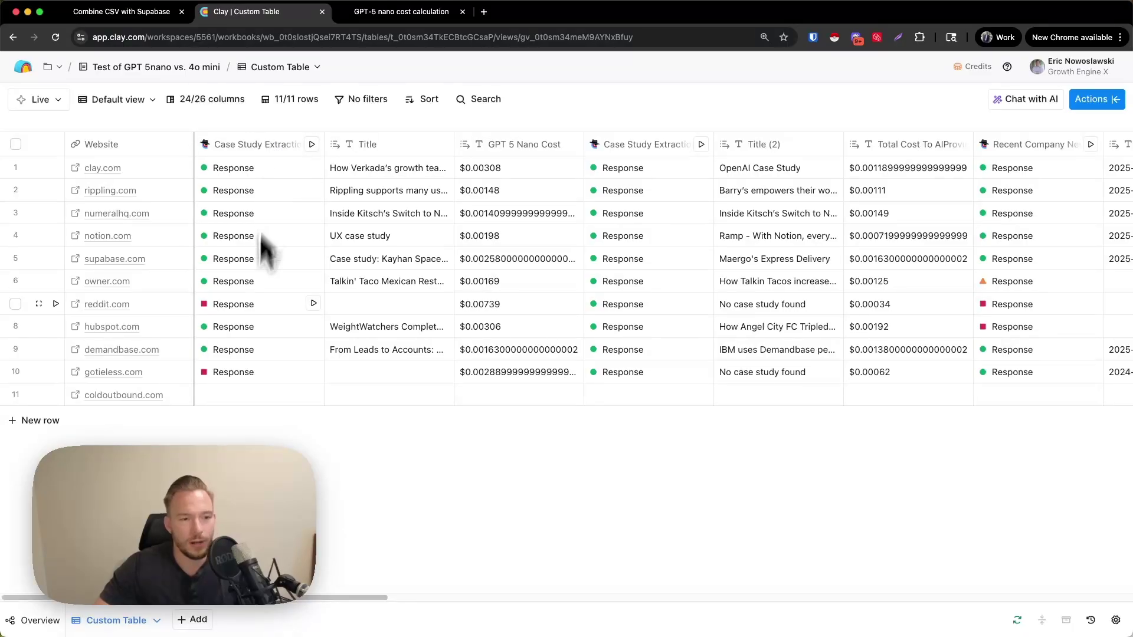
Step: Open the column menu for the GPT 5 Nano Case Study Extraction column
click(251, 144)
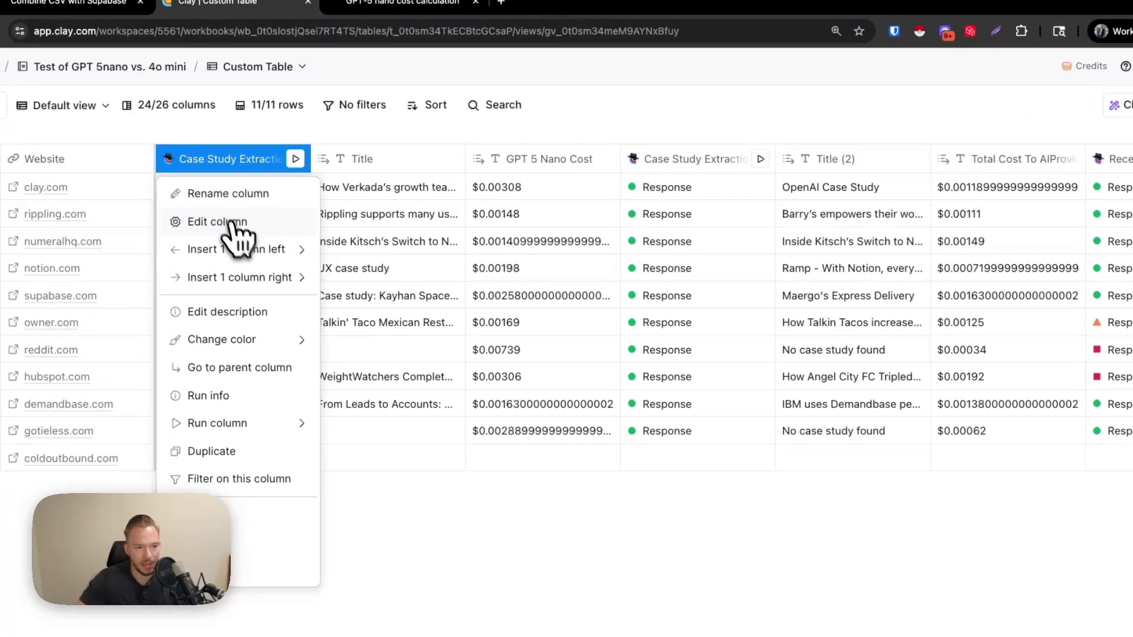
click(236, 223)
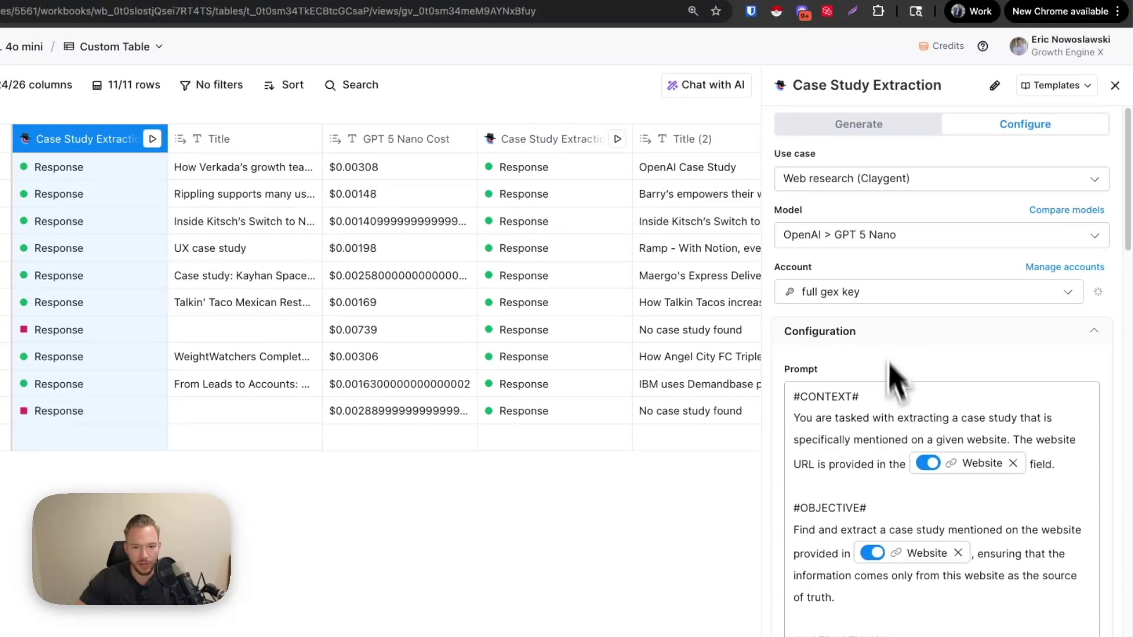
scroll(873, 383, down, 15)
scroll(923, 450, up, 20)
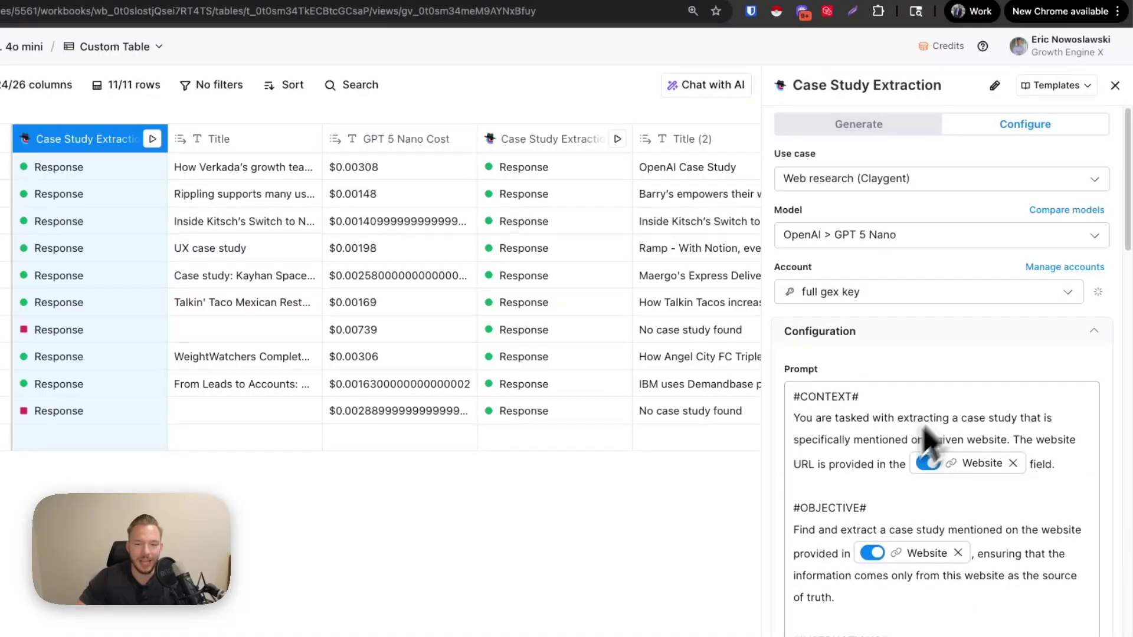
click(1115, 85)
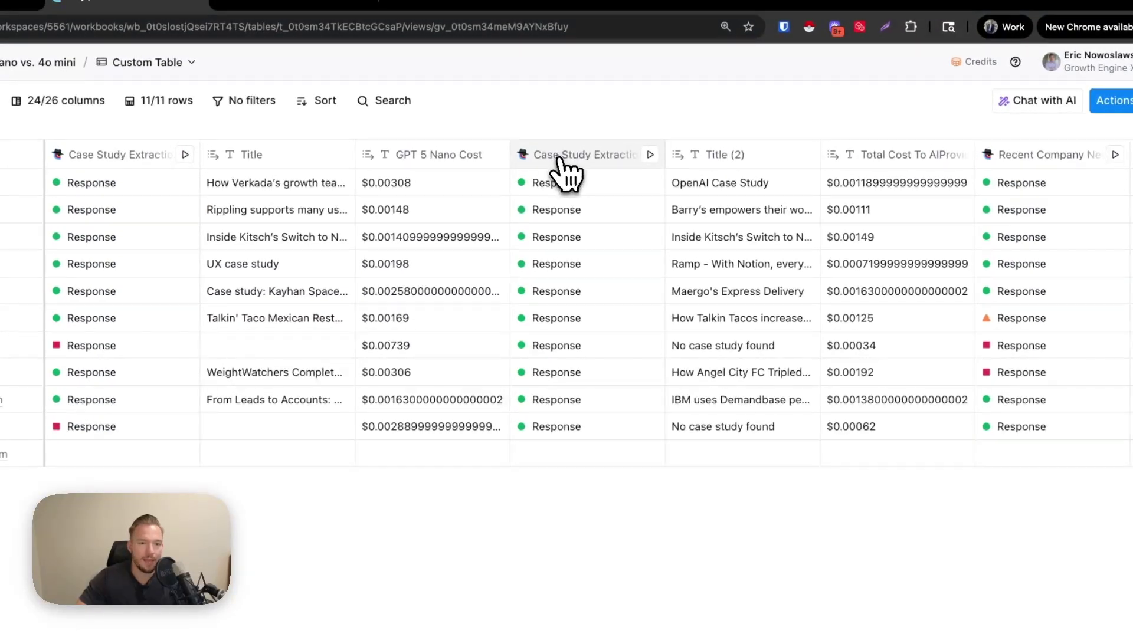
click(560, 158)
click(577, 224)
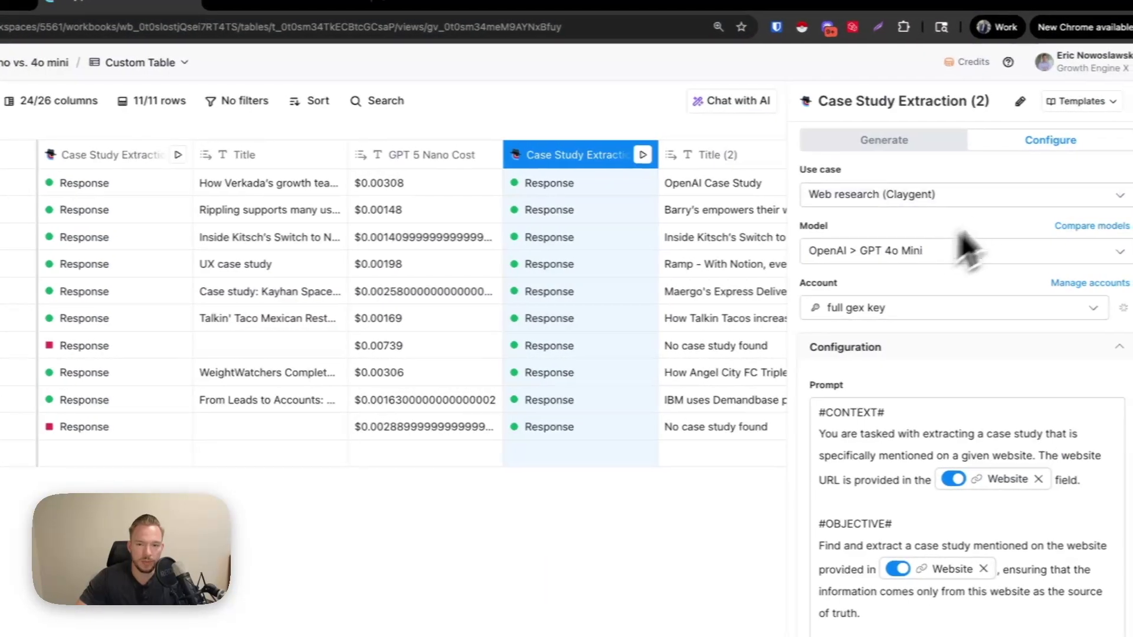
click(1121, 101)
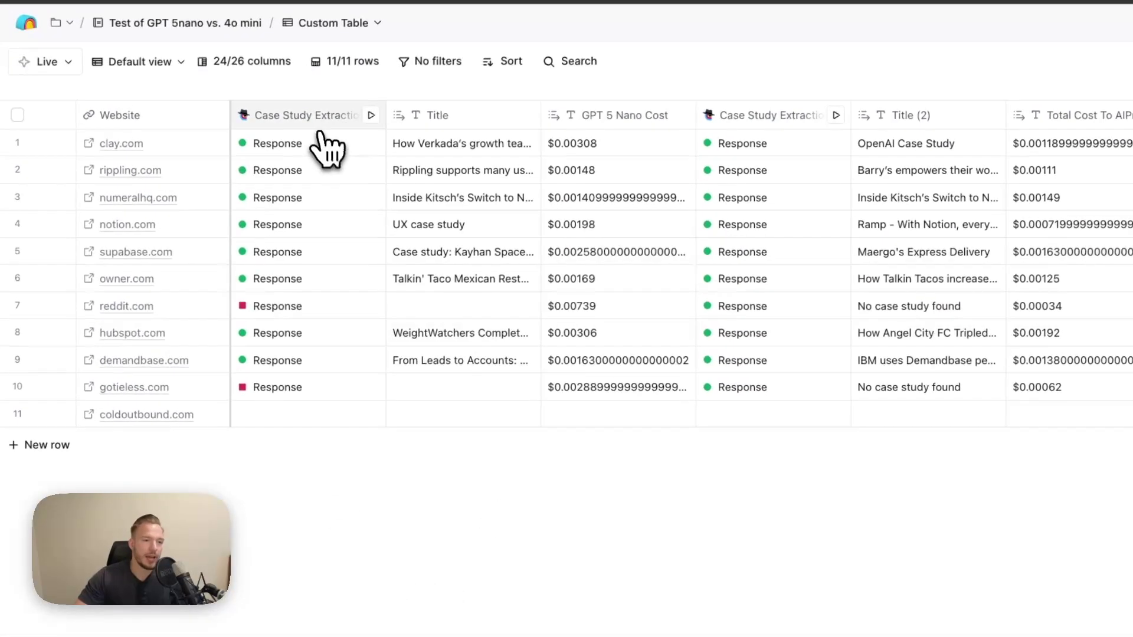
drag(285, 592, 834, 614)
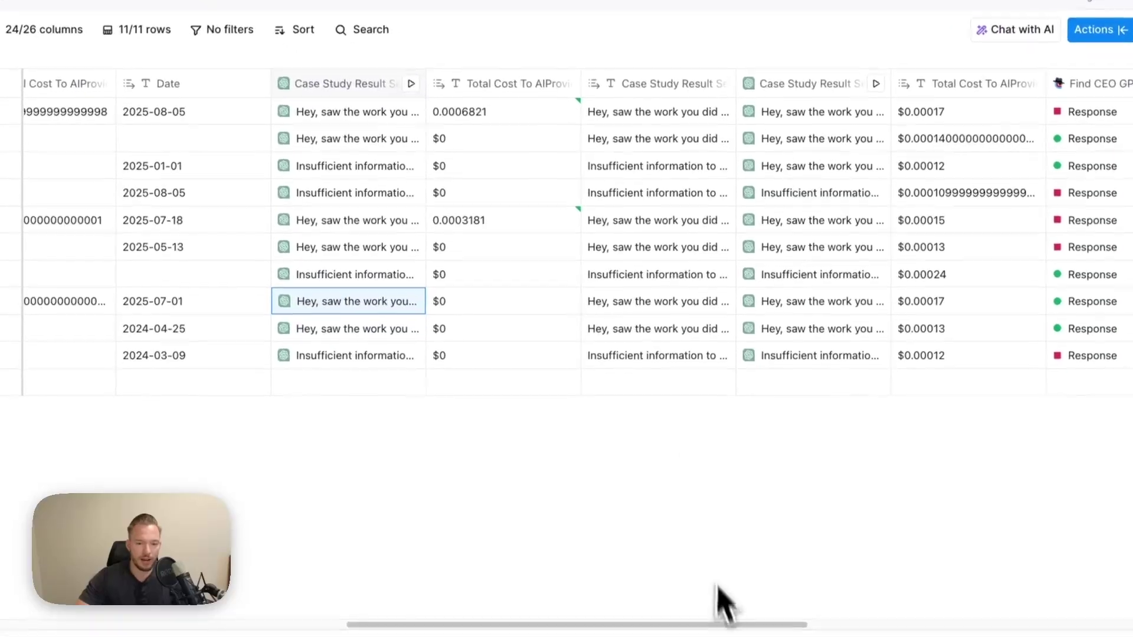
drag(716, 586, 985, 622)
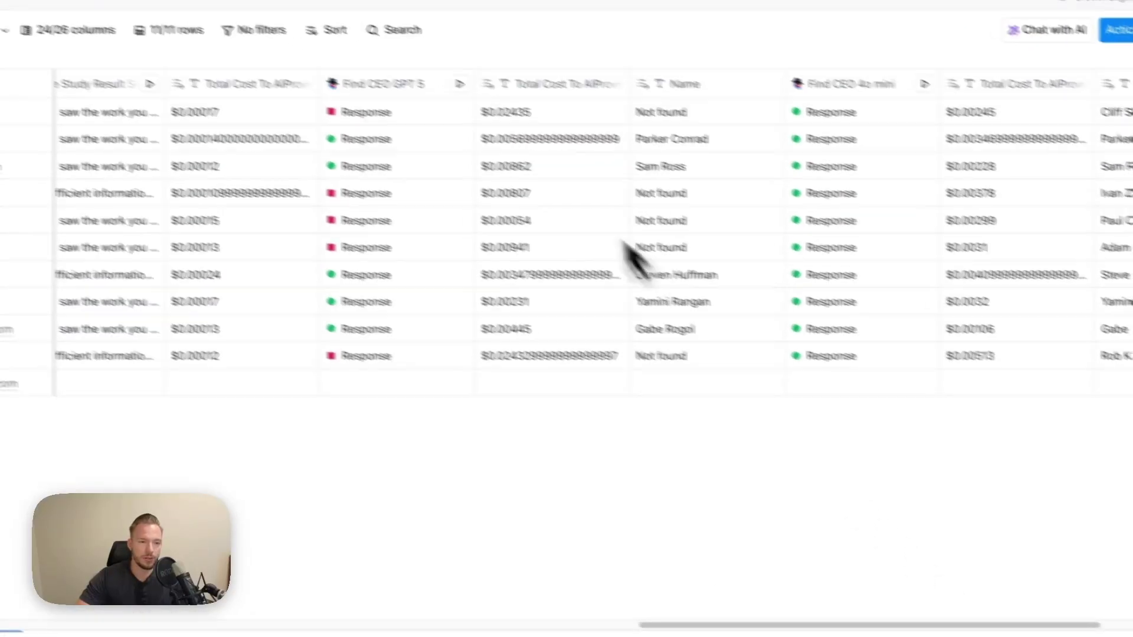
drag(775, 590, 20, 563)
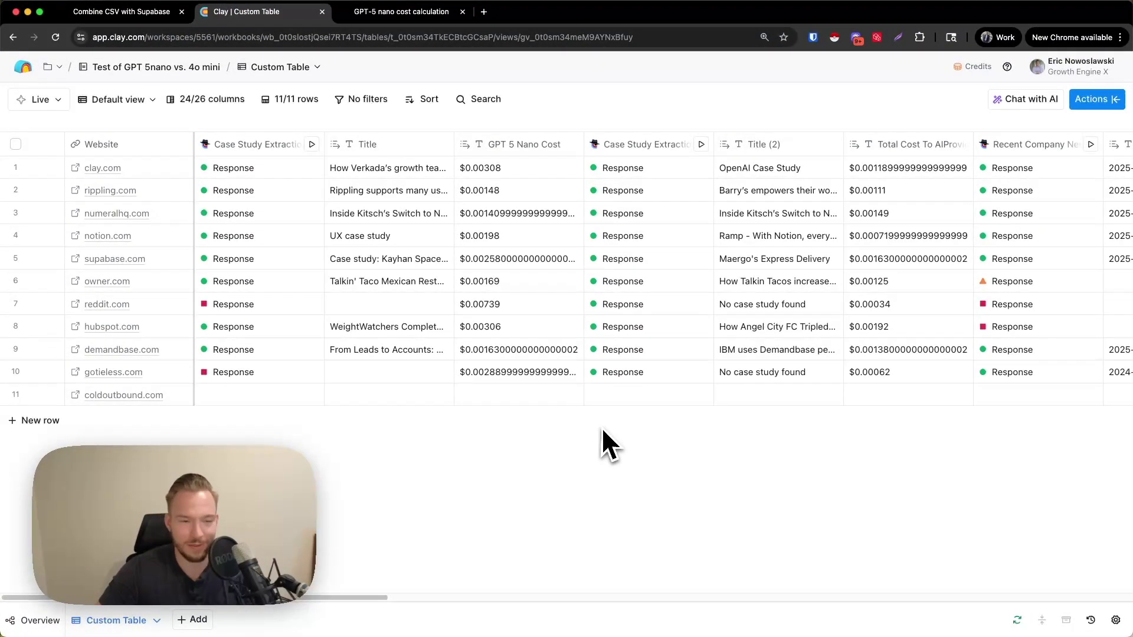
click(263, 145)
click(246, 197)
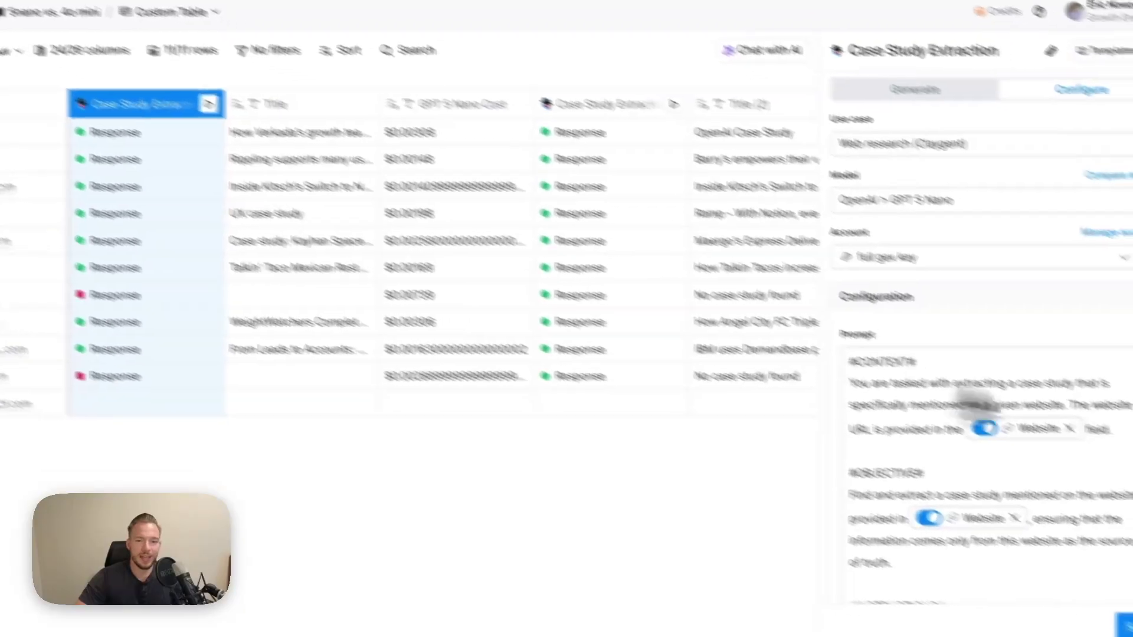
scroll(976, 407, down, 7)
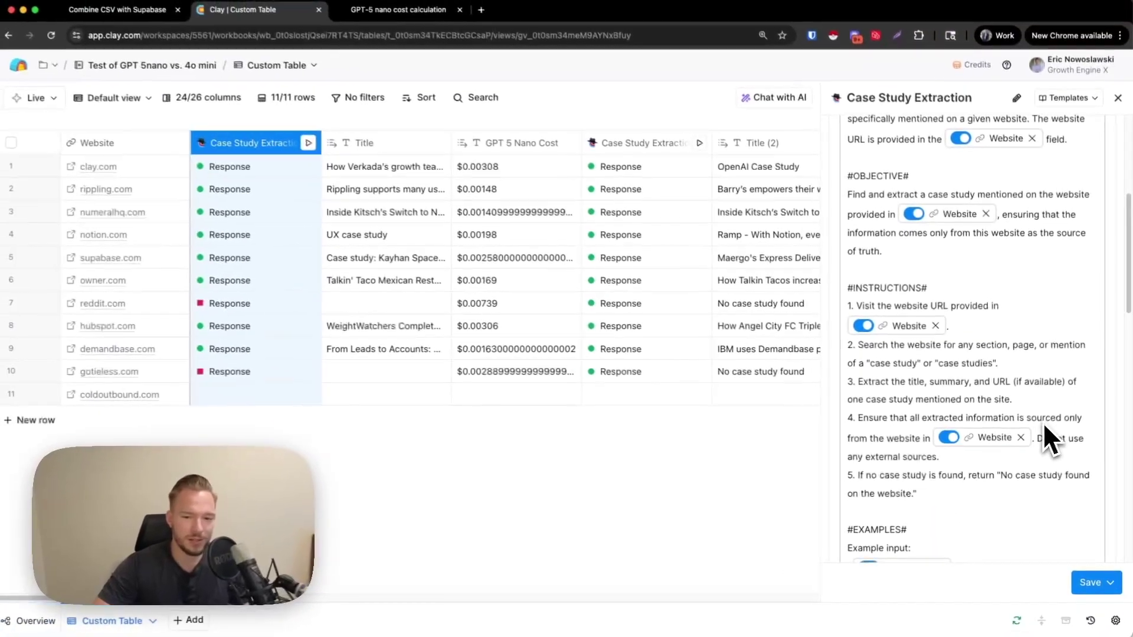
scroll(1031, 415, down, 6)
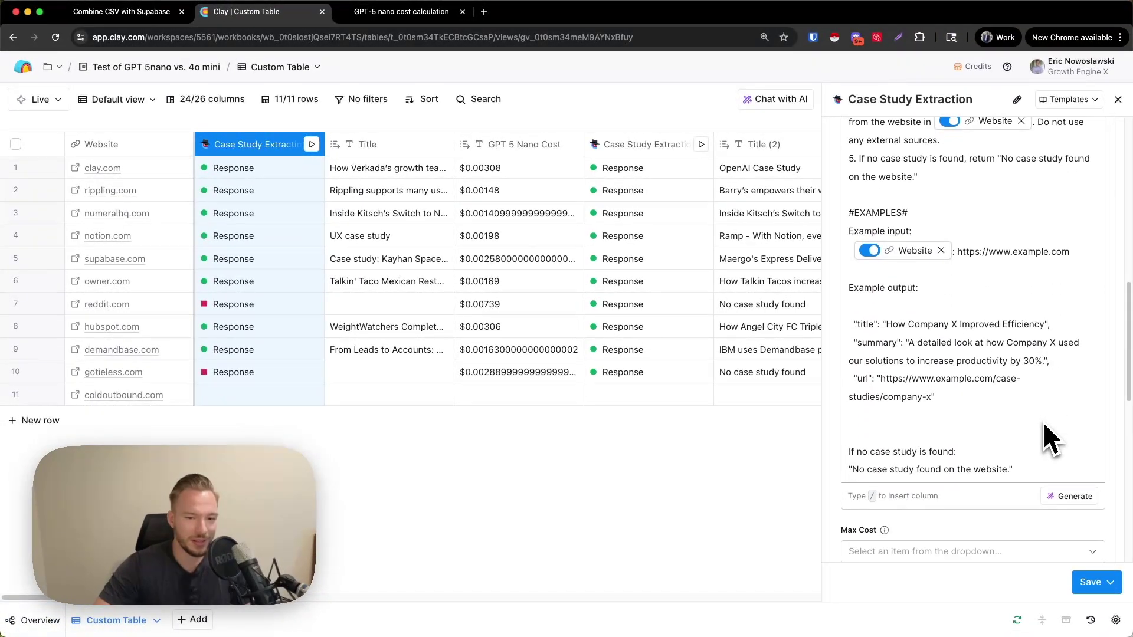
scroll(1043, 423, up, 10)
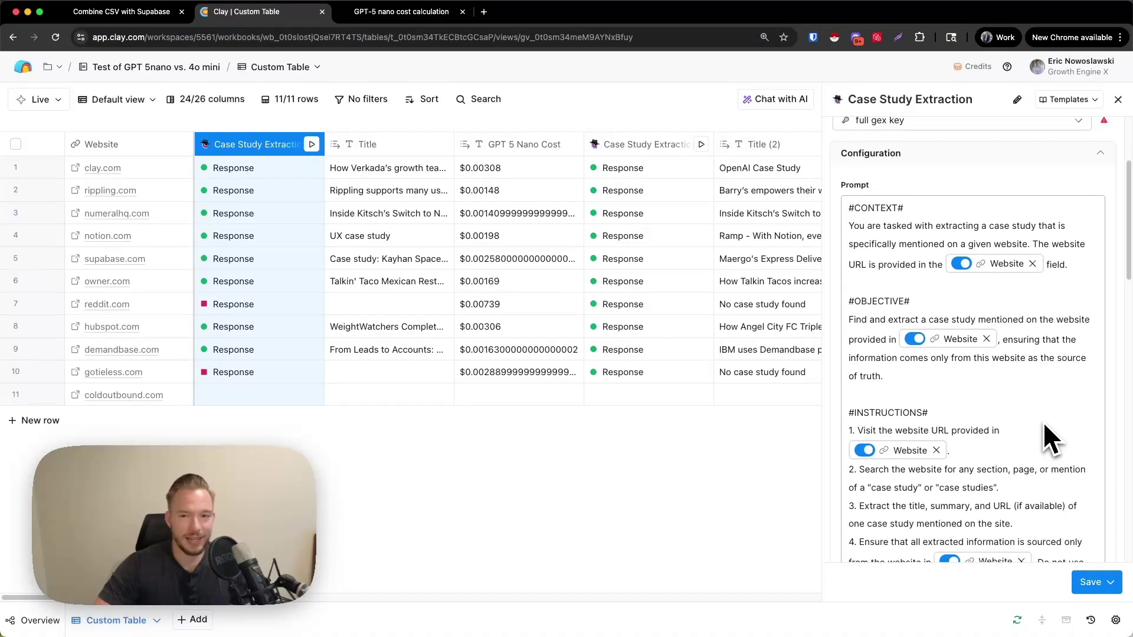
scroll(1044, 423, down, 1)
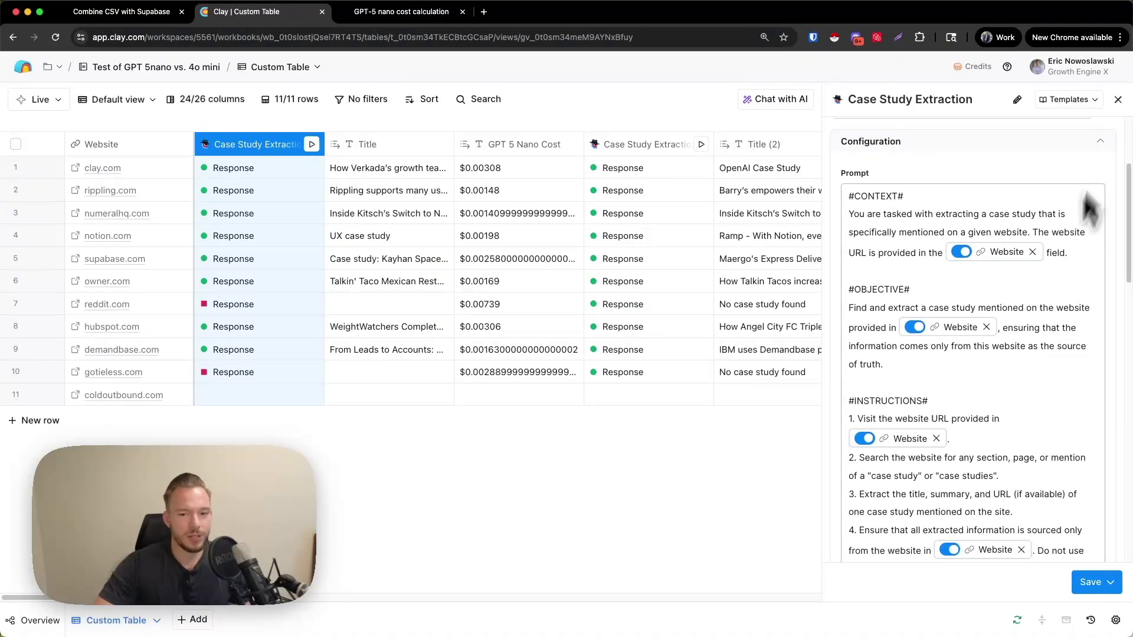
scroll(1049, 406, down, 10)
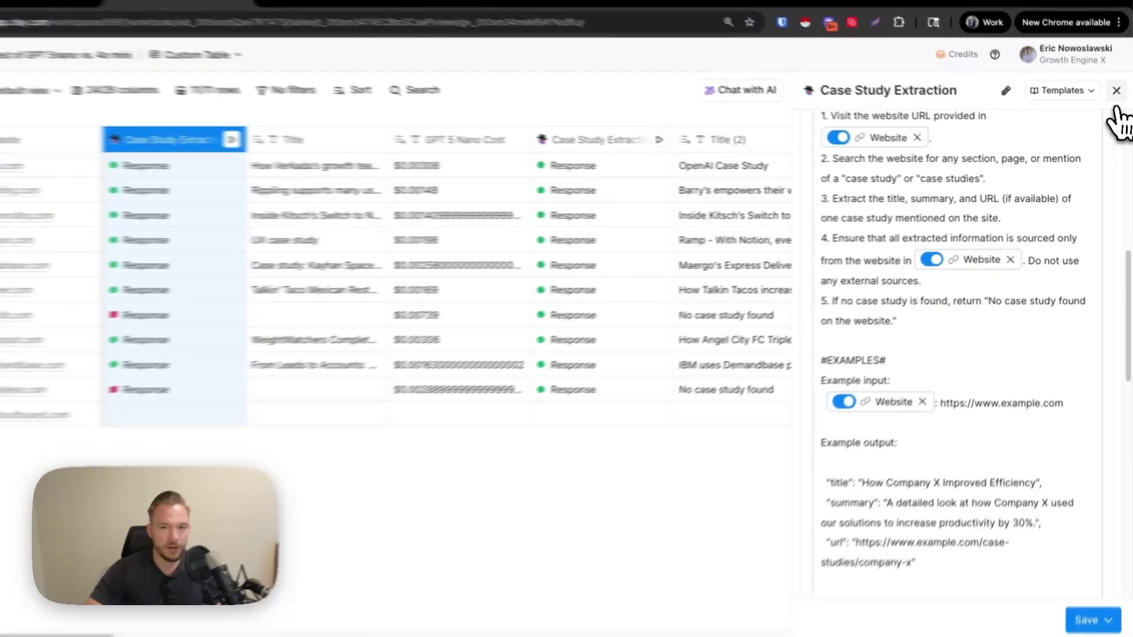
click(1116, 91)
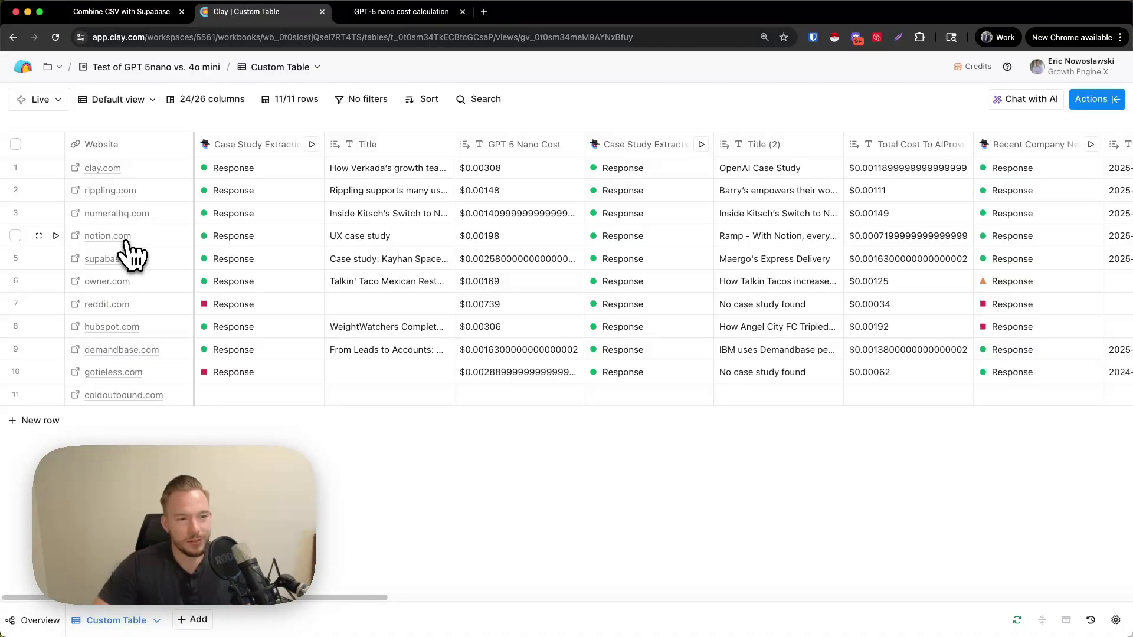
click(266, 236)
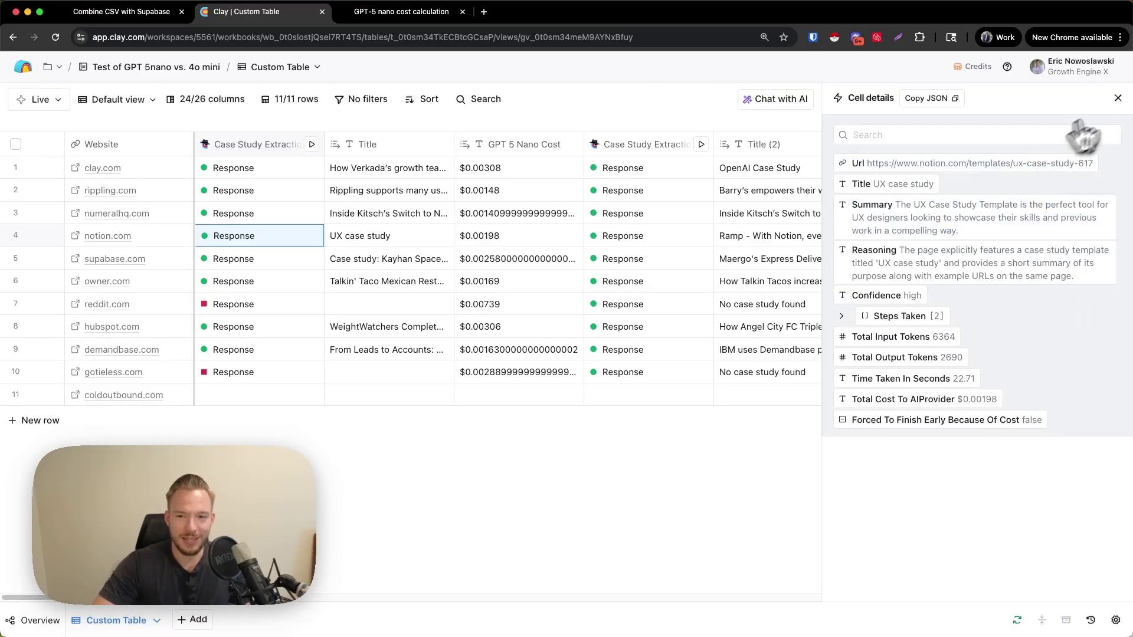
click(1118, 98)
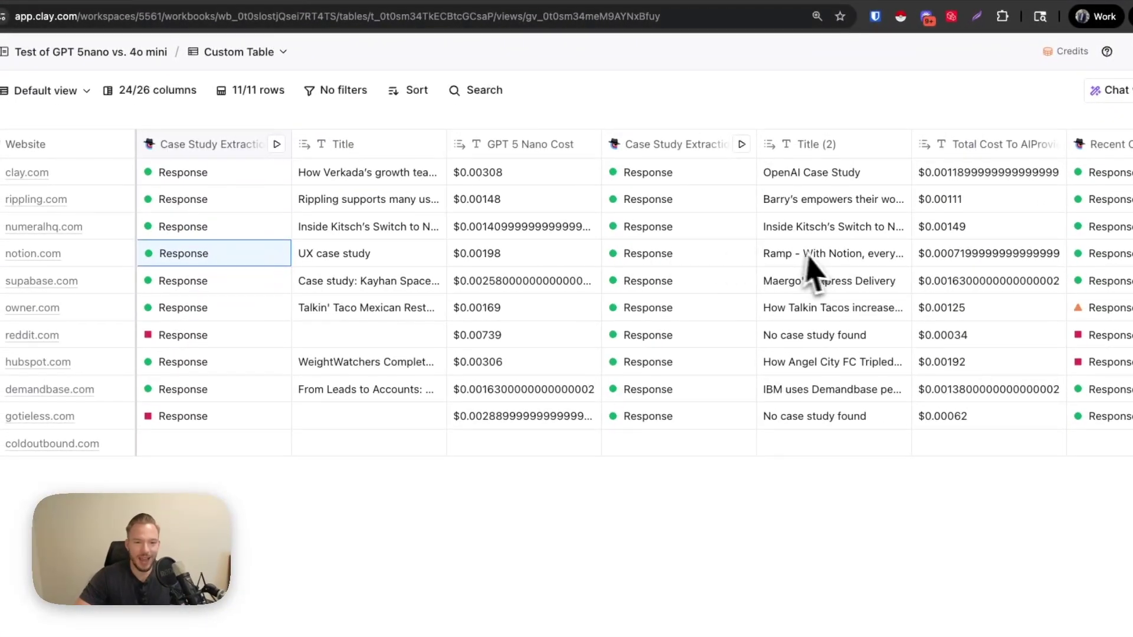
click(770, 265)
double_click(785, 231)
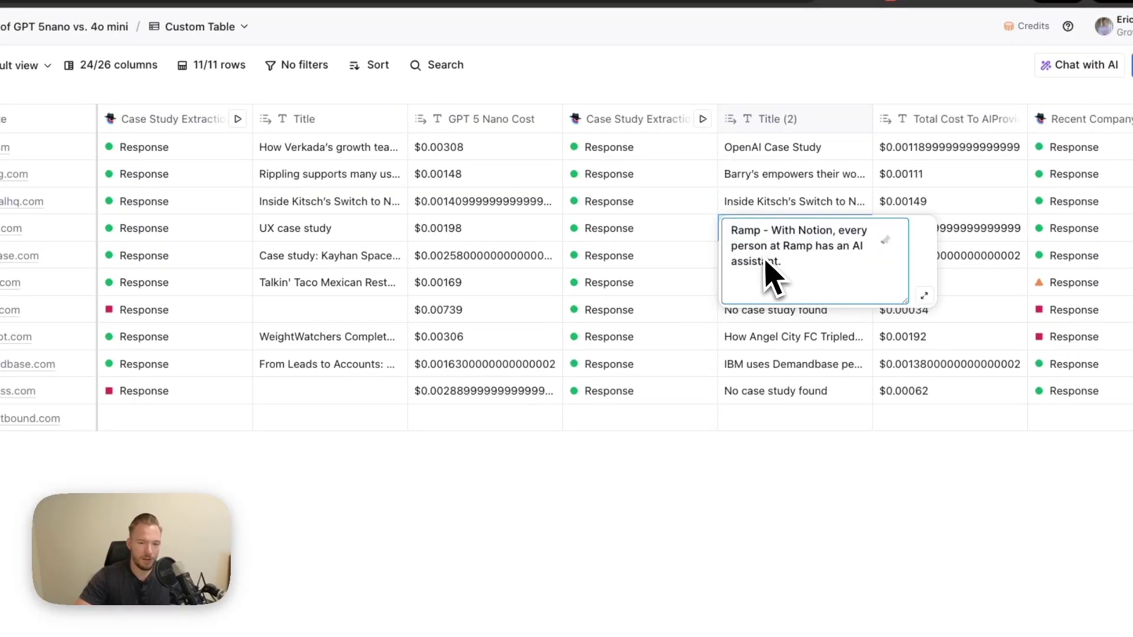
click(813, 371)
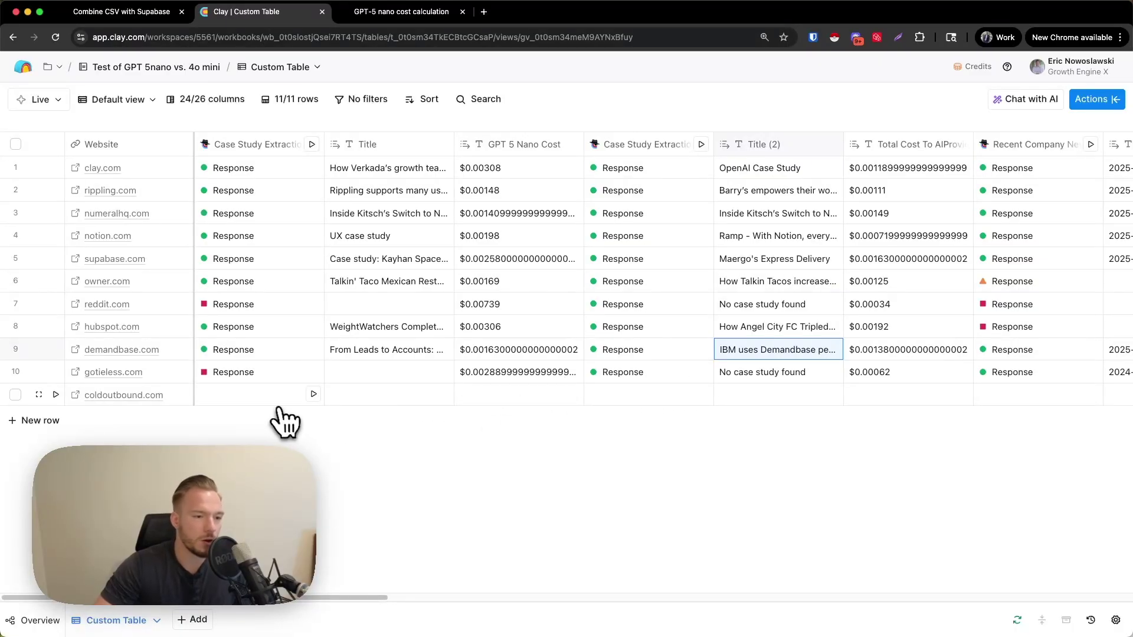
Step: Run the coldoutbound.com row's enrichments, then open clay.com's Recent Company News cell details
click(313, 393)
click(702, 393)
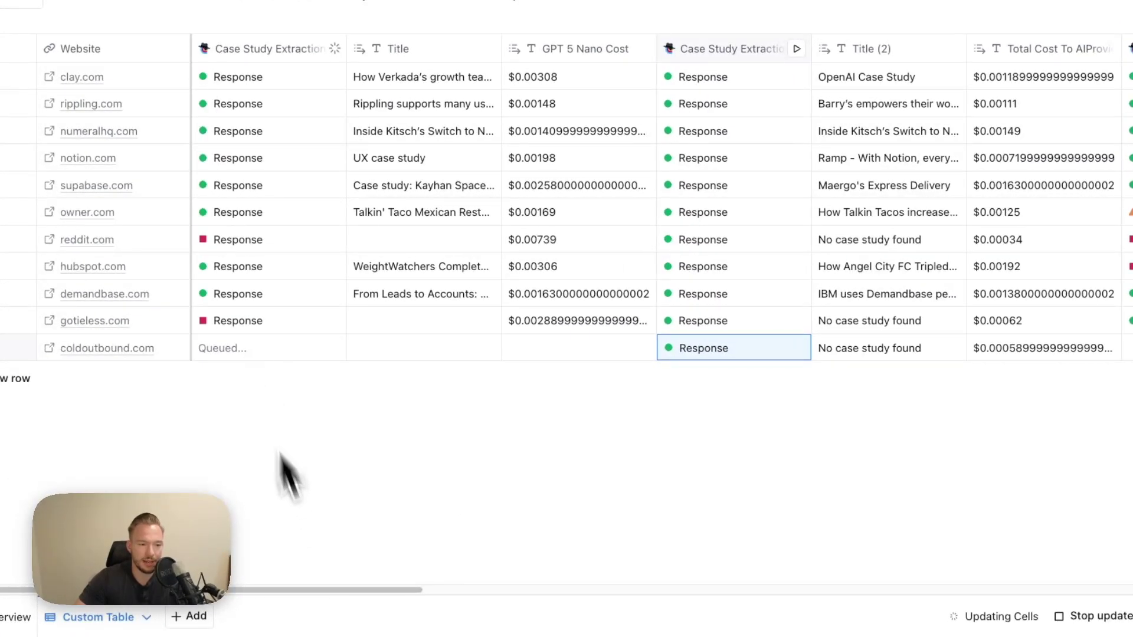
drag(334, 589, 613, 602)
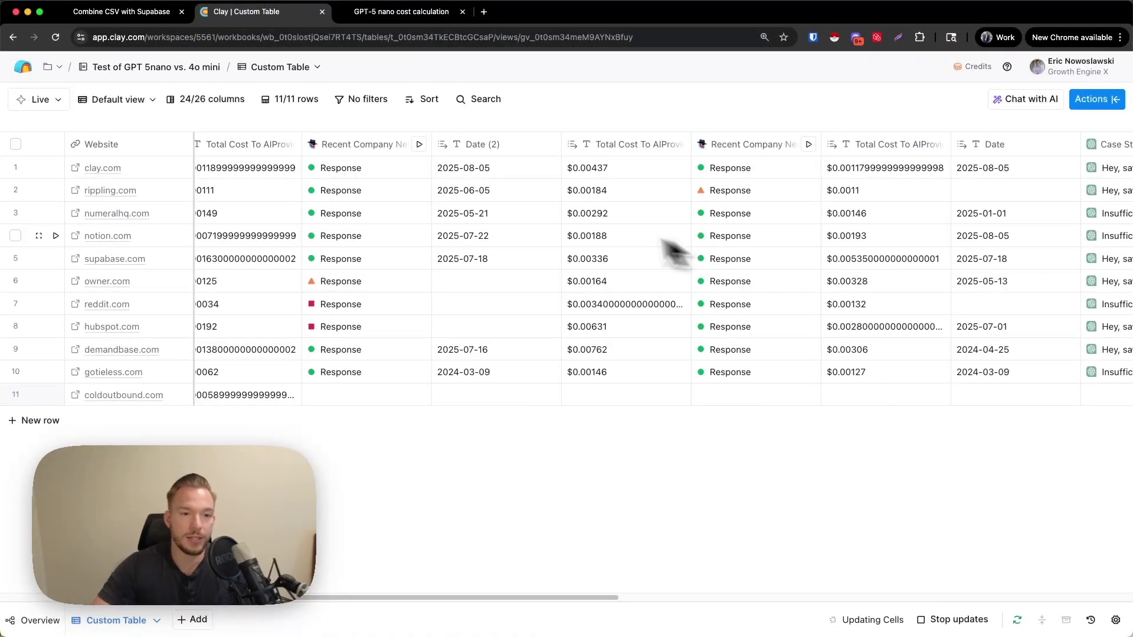
click(367, 168)
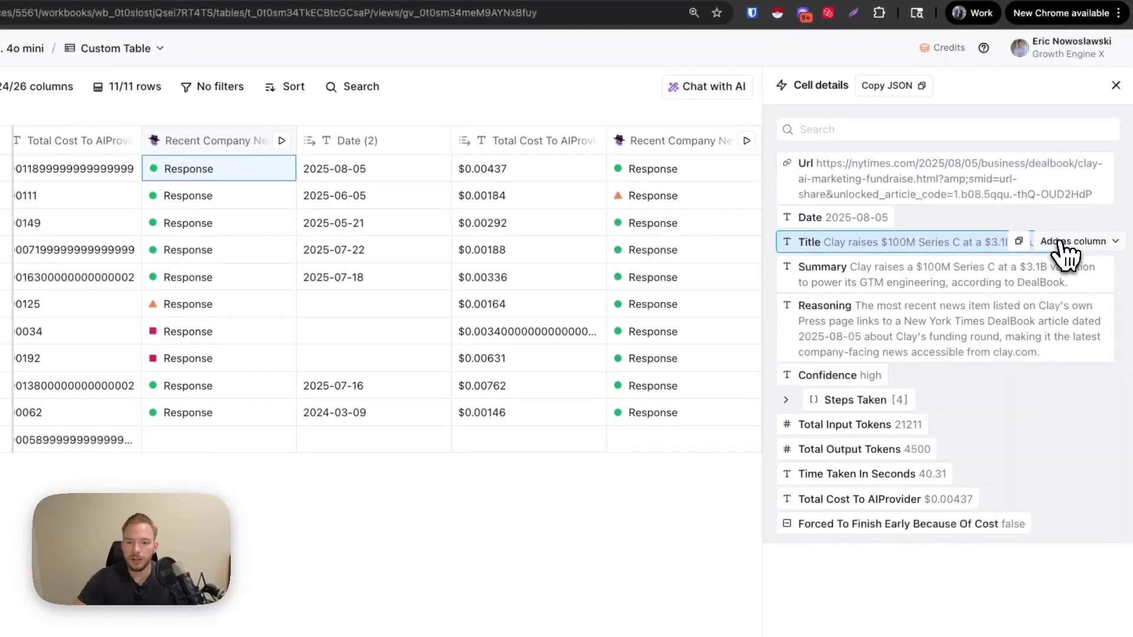
Step: Add the news Title field as columns Title (3) and Title (4) from both models' clay.com results
click(1074, 243)
click(1077, 296)
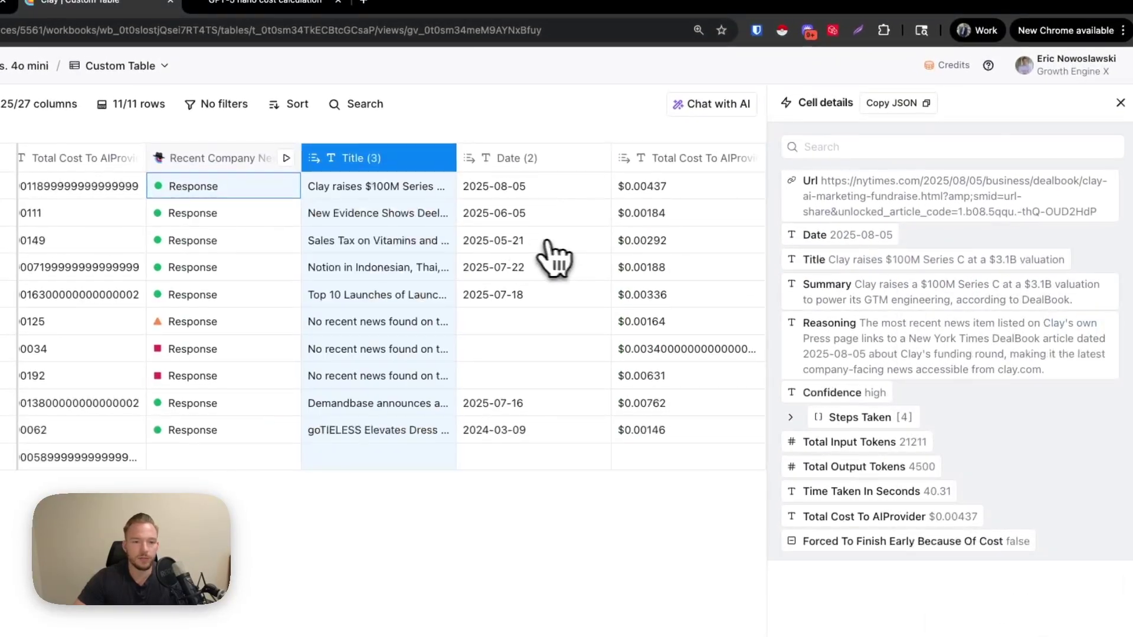
click(581, 188)
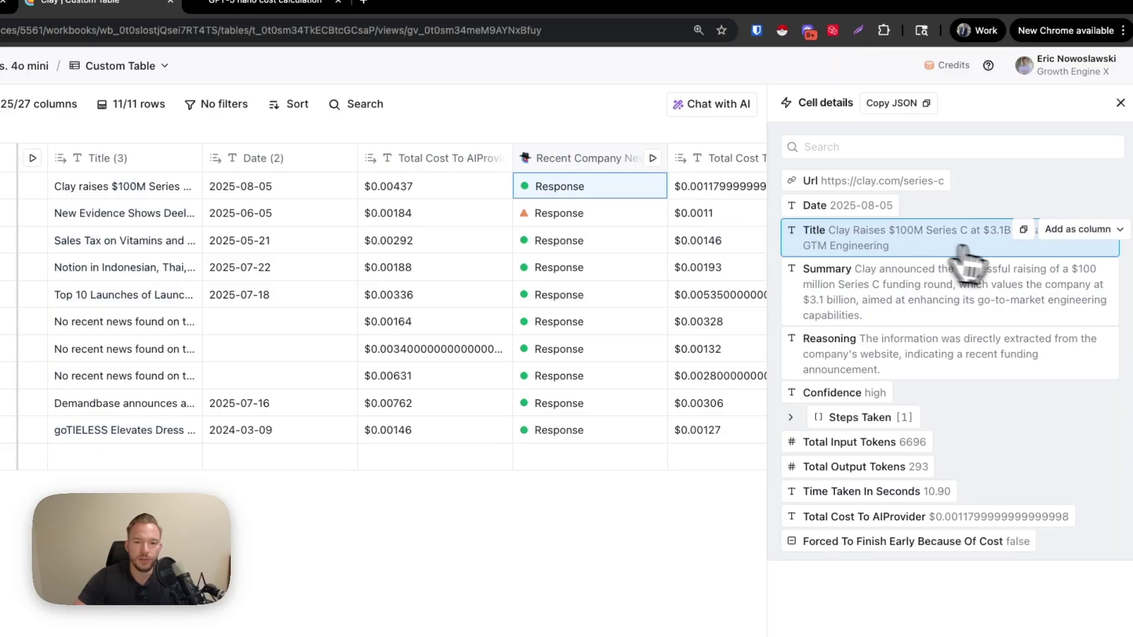
click(1079, 230)
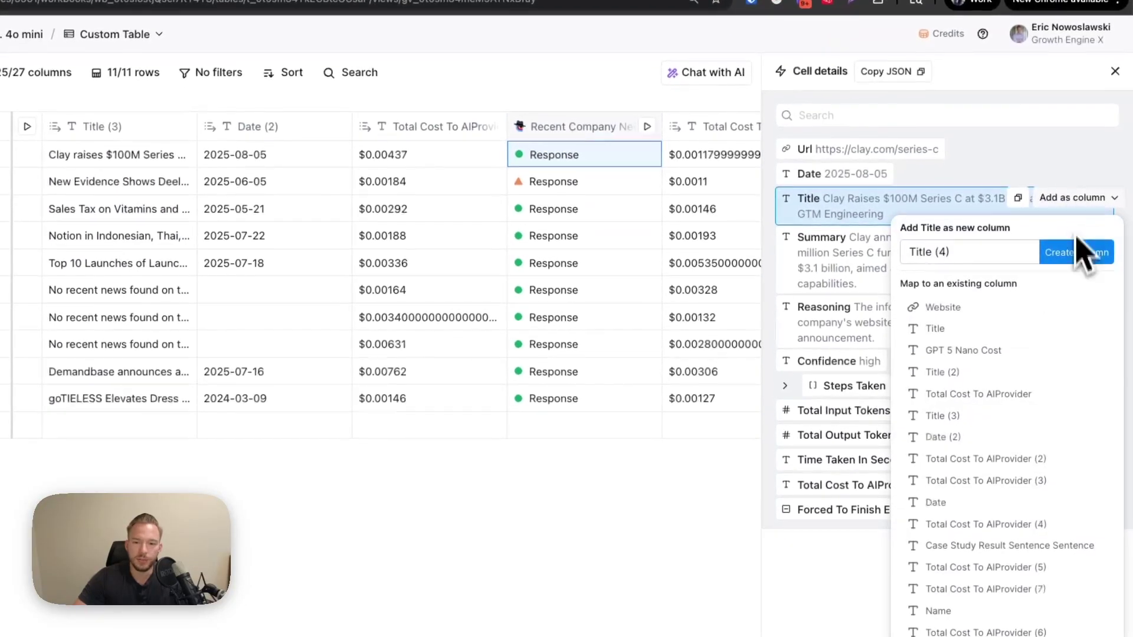
click(1083, 252)
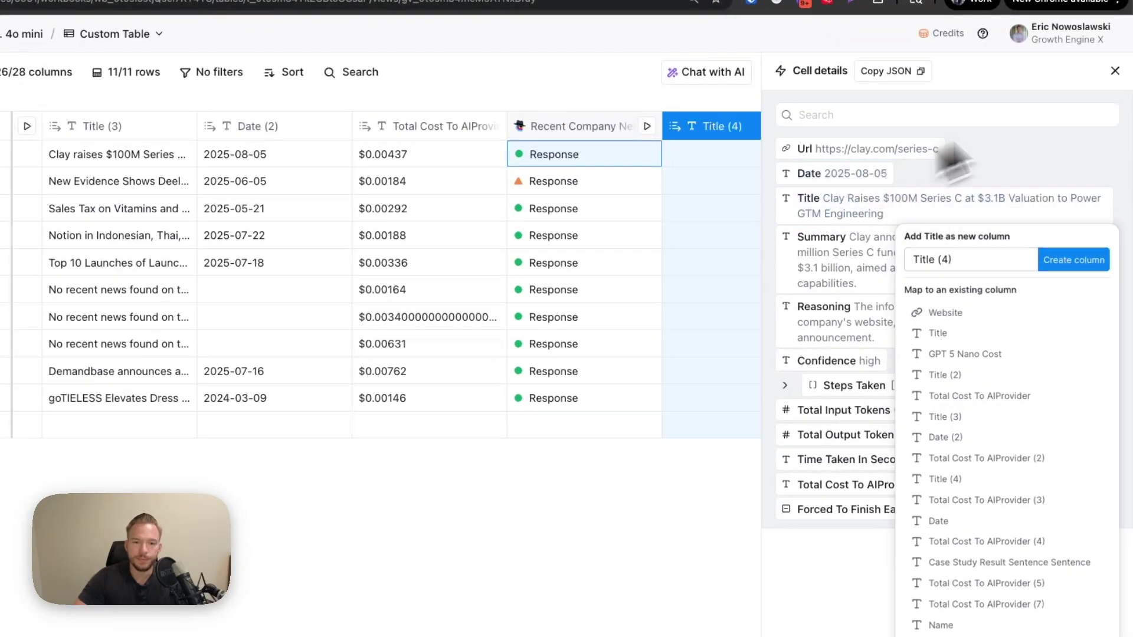
click(1115, 71)
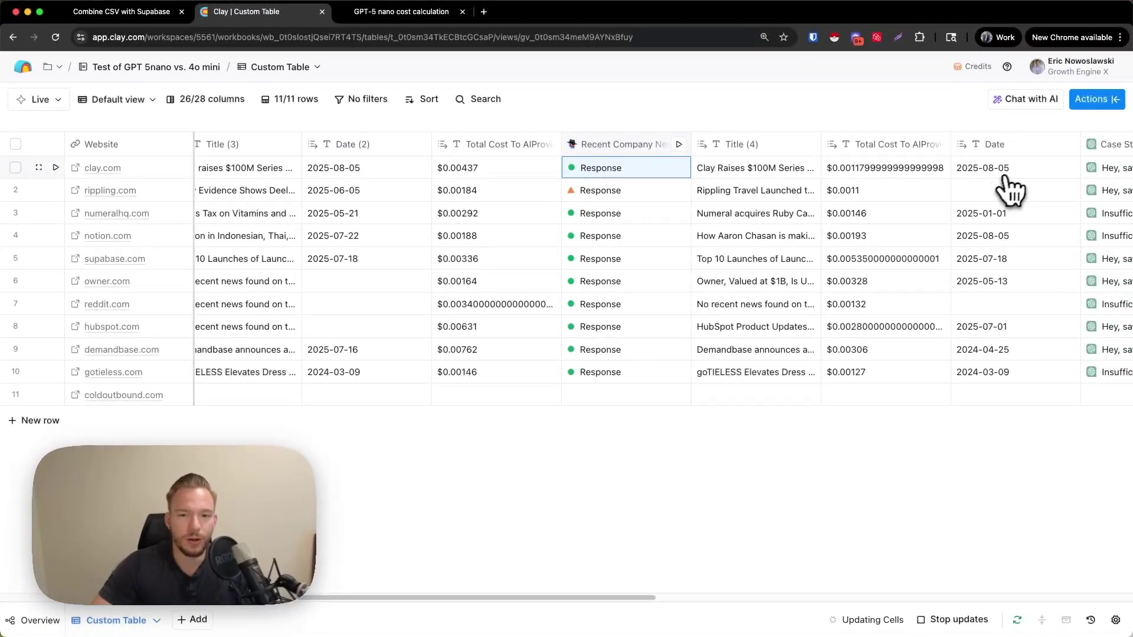
scroll(1011, 182, left, 2)
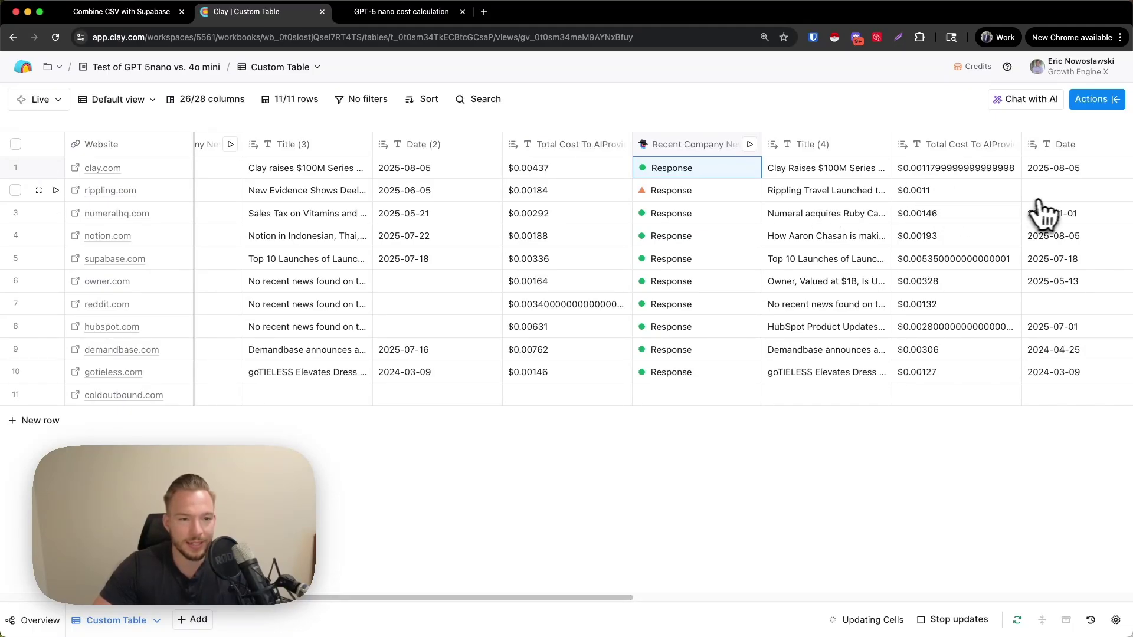
click(313, 190)
click(313, 192)
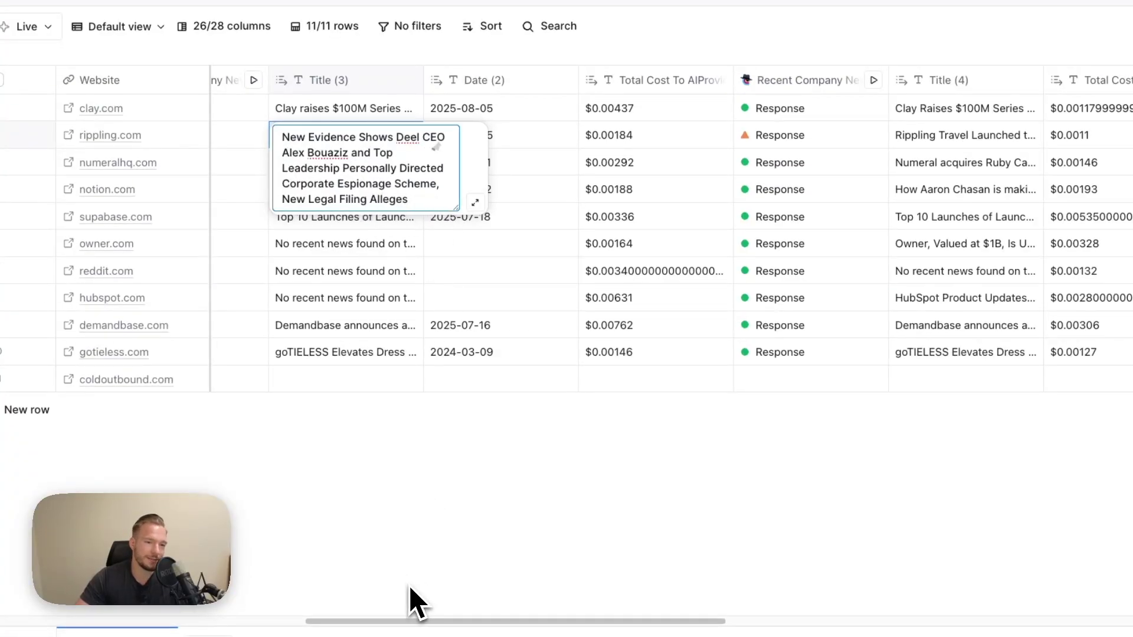
key(Escape)
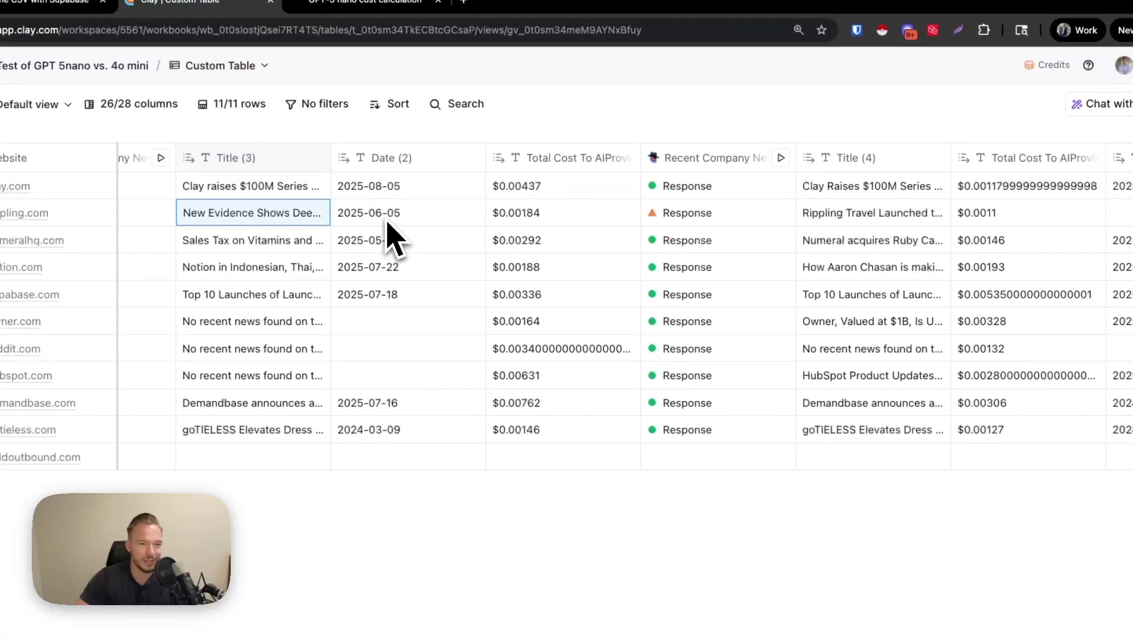
click(885, 215)
click(885, 214)
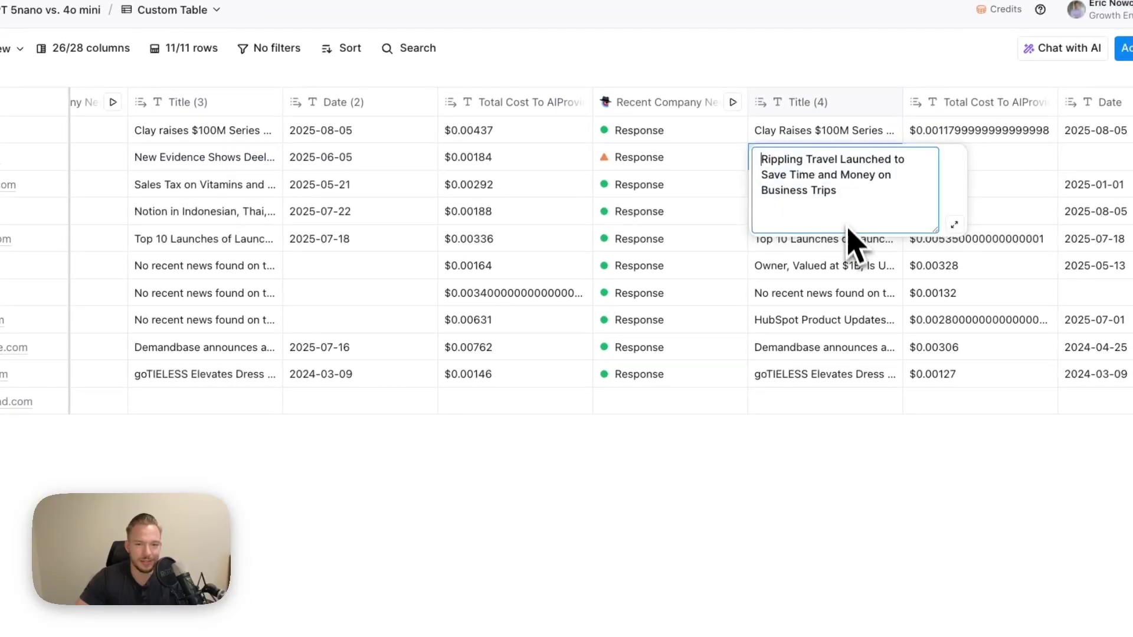
key(Escape)
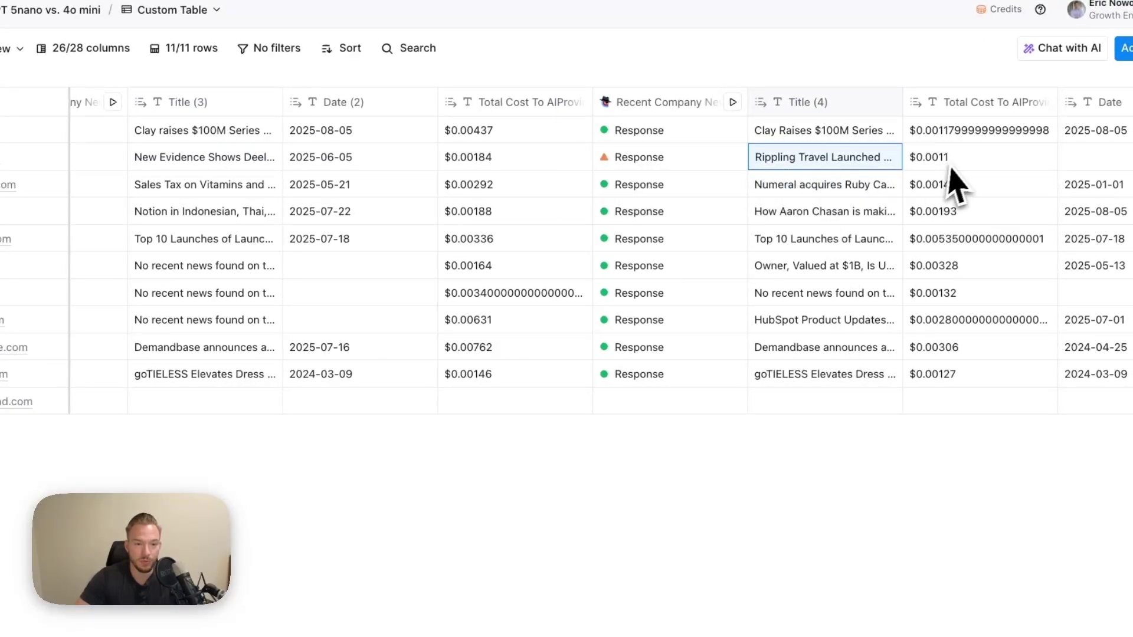
double_click(239, 191)
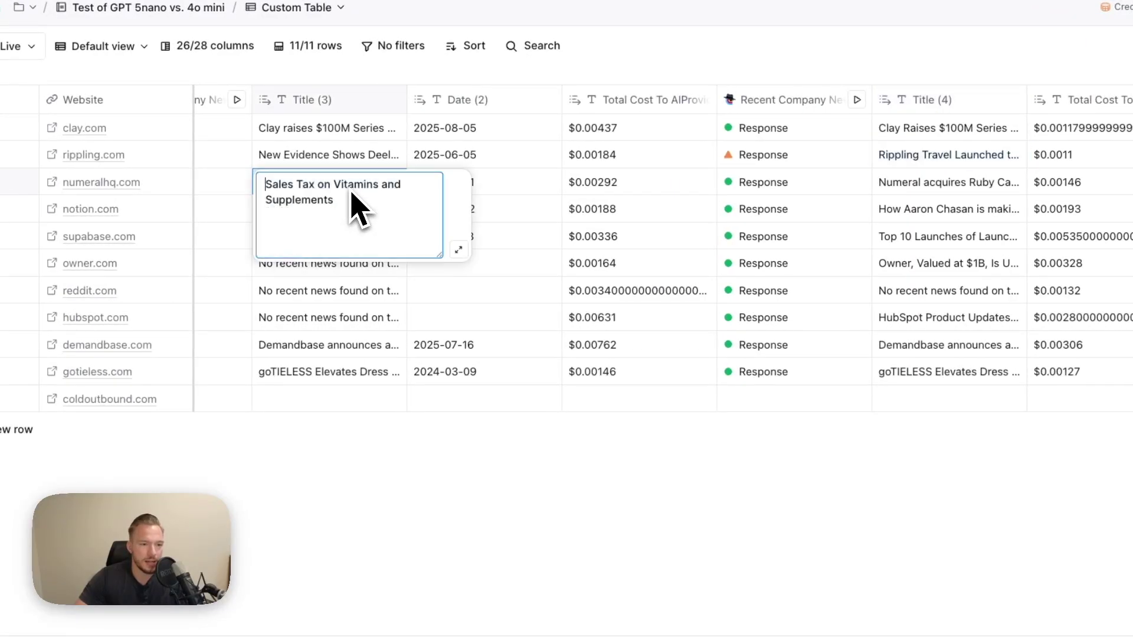
key(Escape)
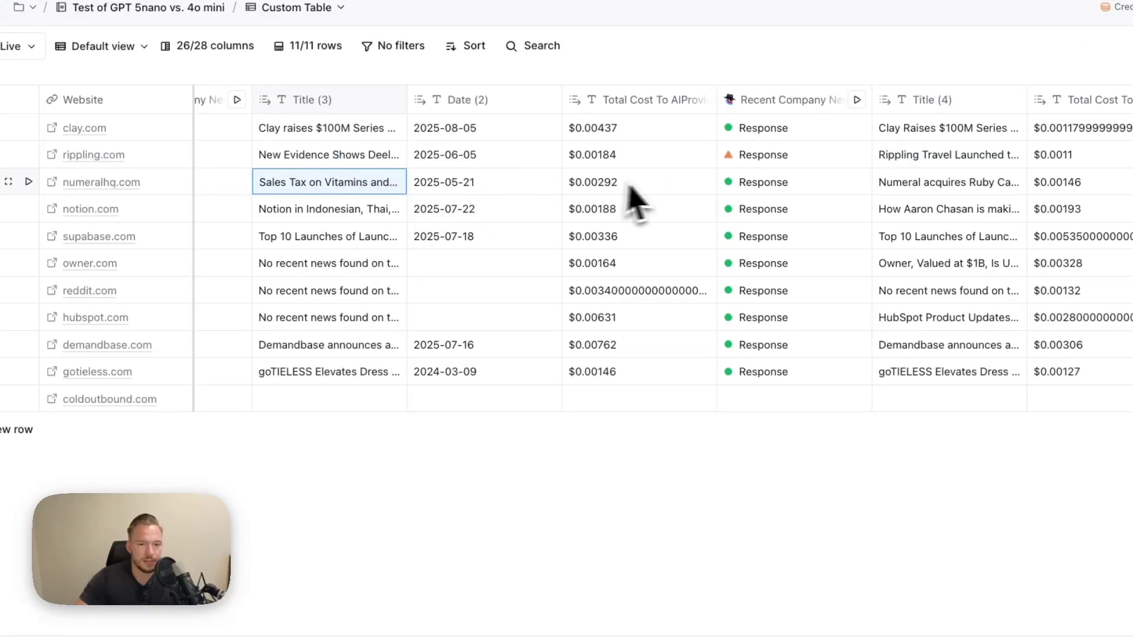
scroll(266, 194, left, 2)
click(262, 182)
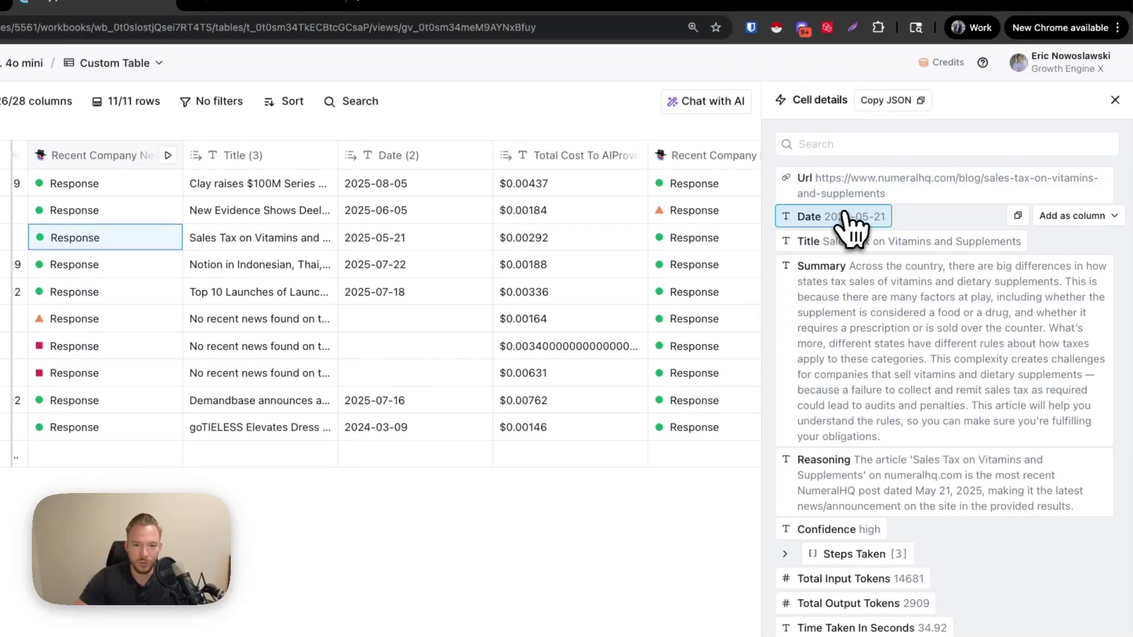
click(1115, 100)
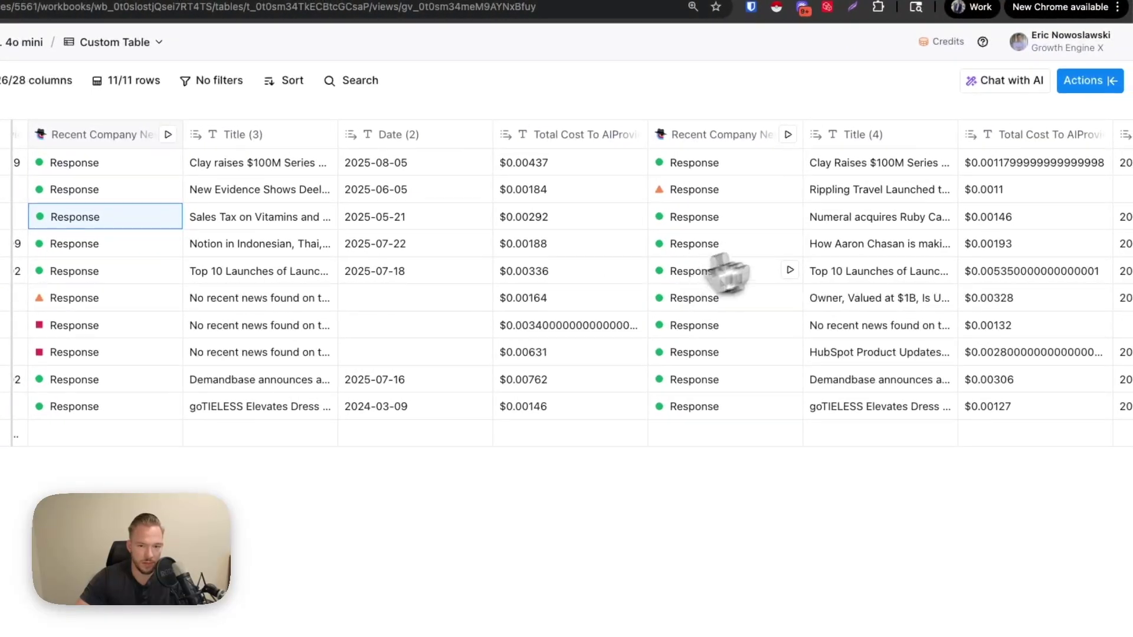
double_click(855, 218)
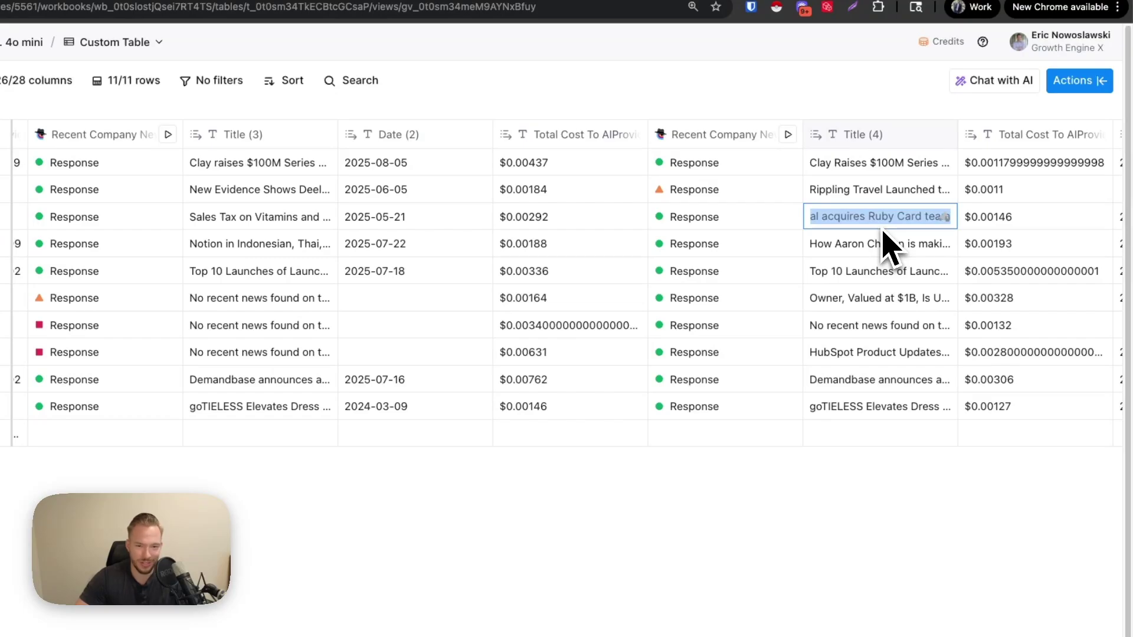
click(712, 227)
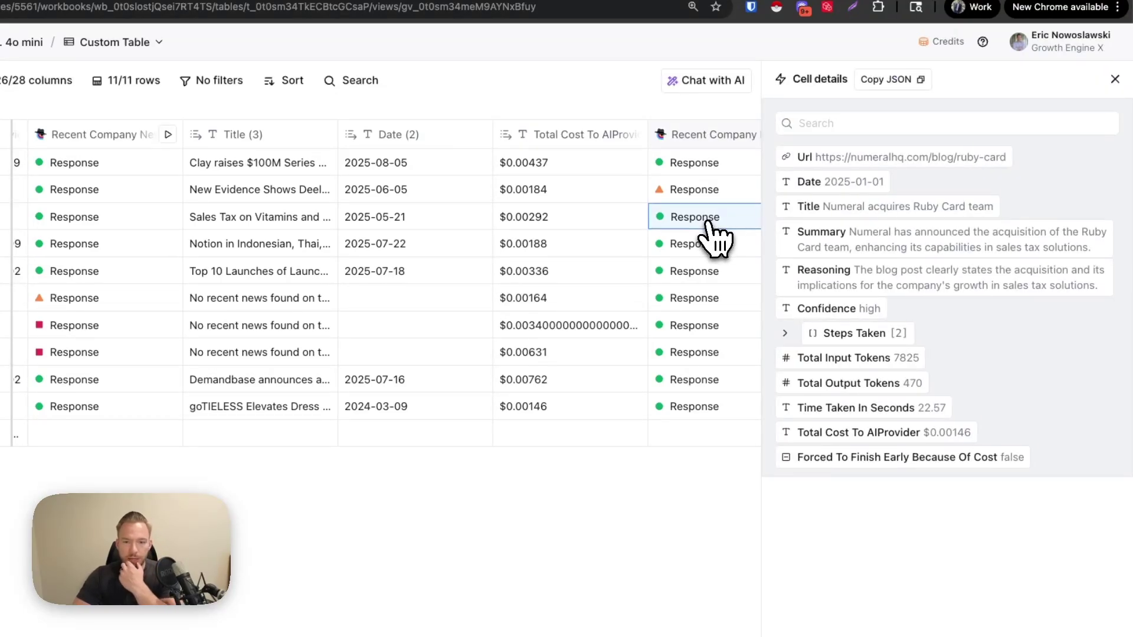
click(890, 290)
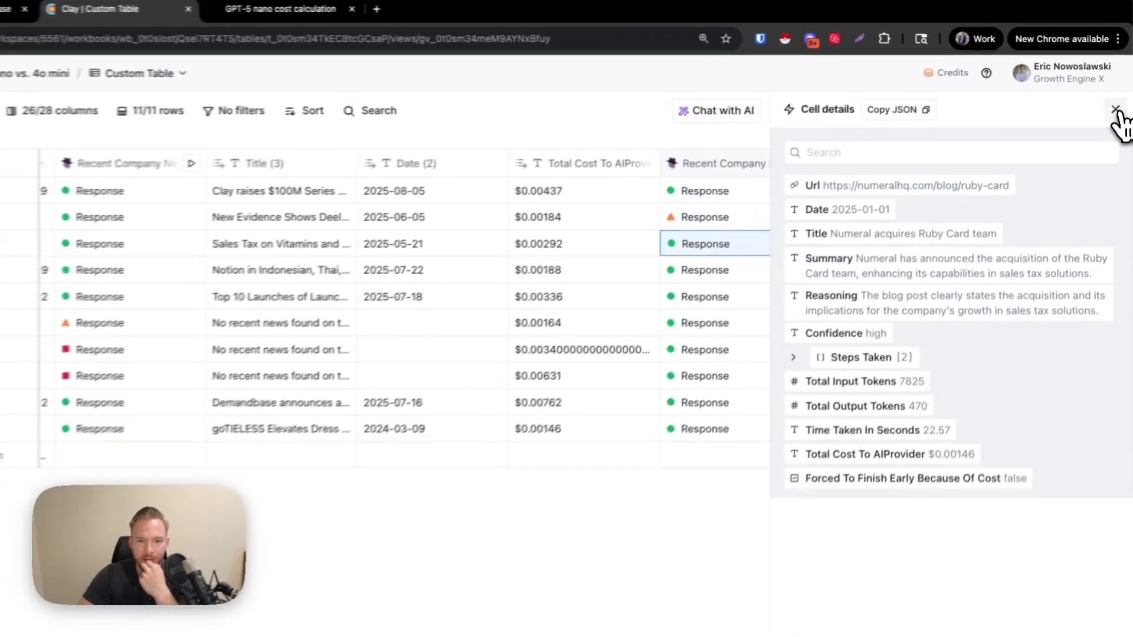
click(1117, 98)
scroll(838, 282, right, 2)
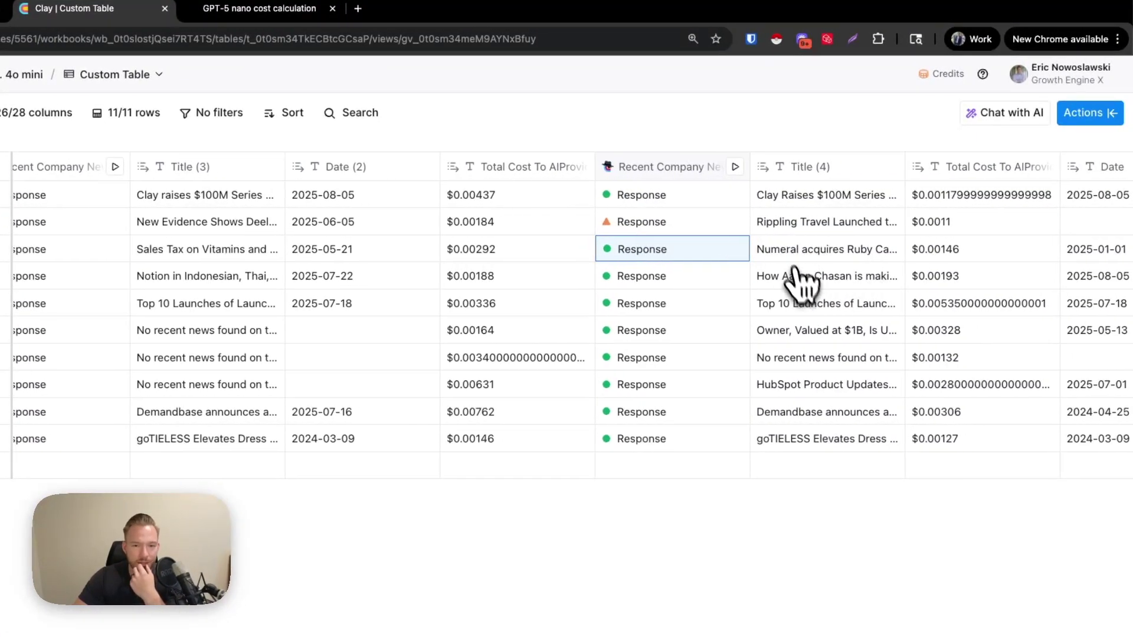
scroll(856, 289, left, 2)
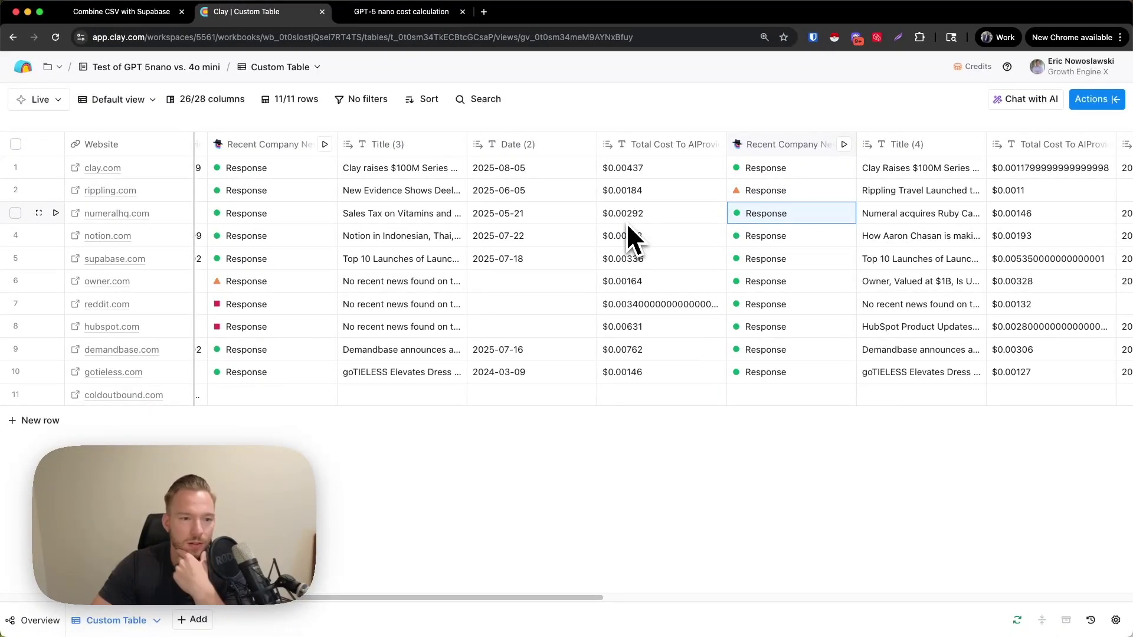
double_click(413, 240)
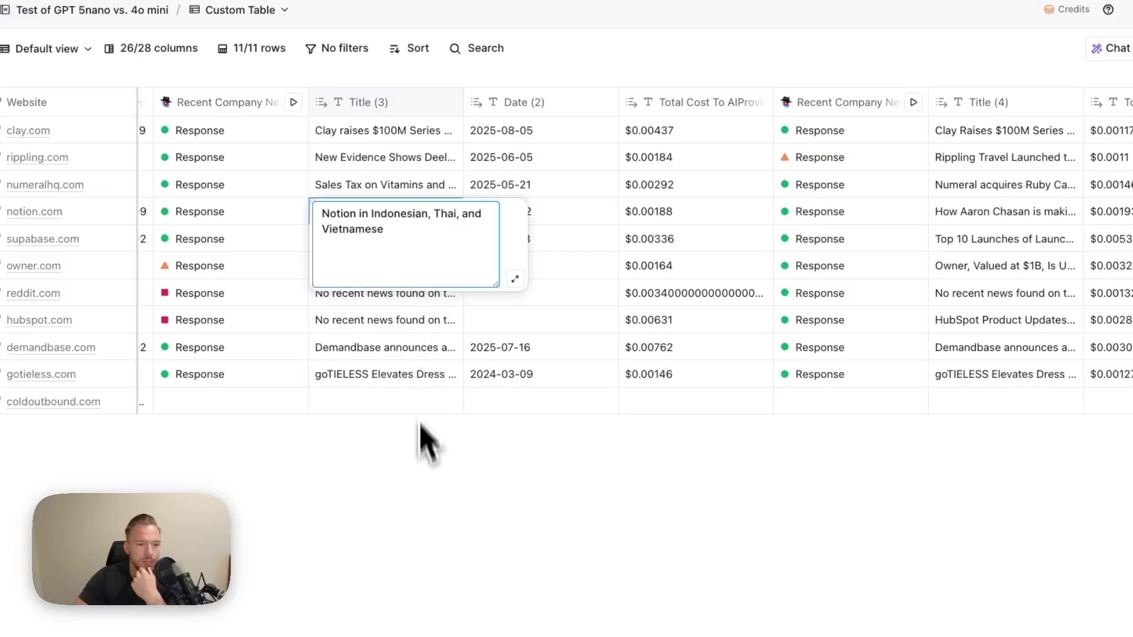
Step: Review notion.com's full news research result and its full Title (4) headline
key(Escape)
click(262, 213)
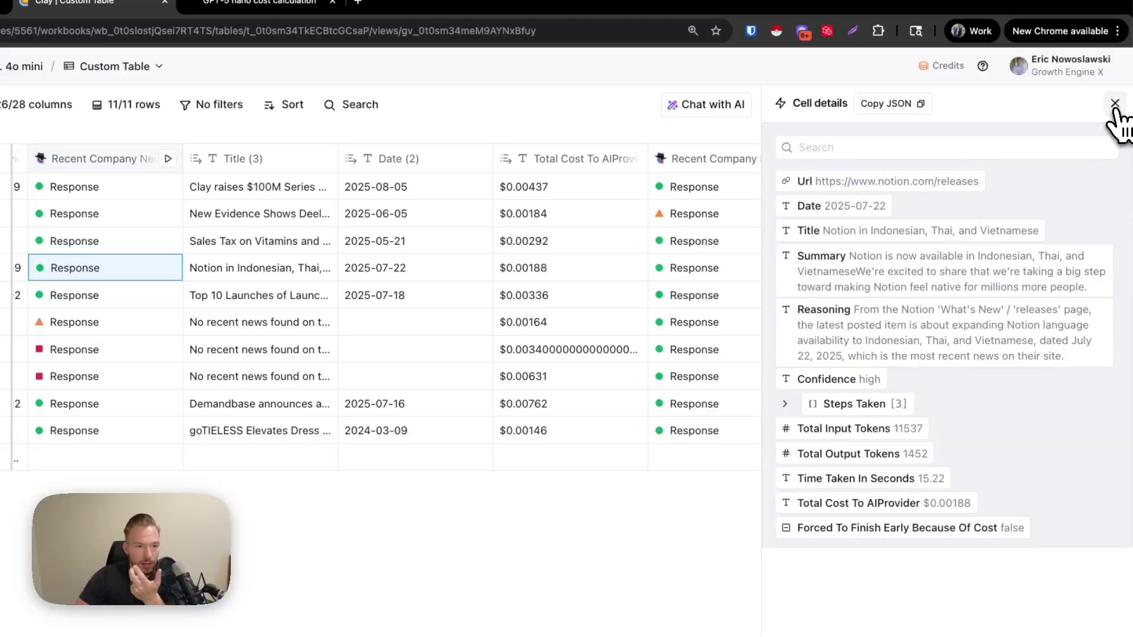
click(1114, 105)
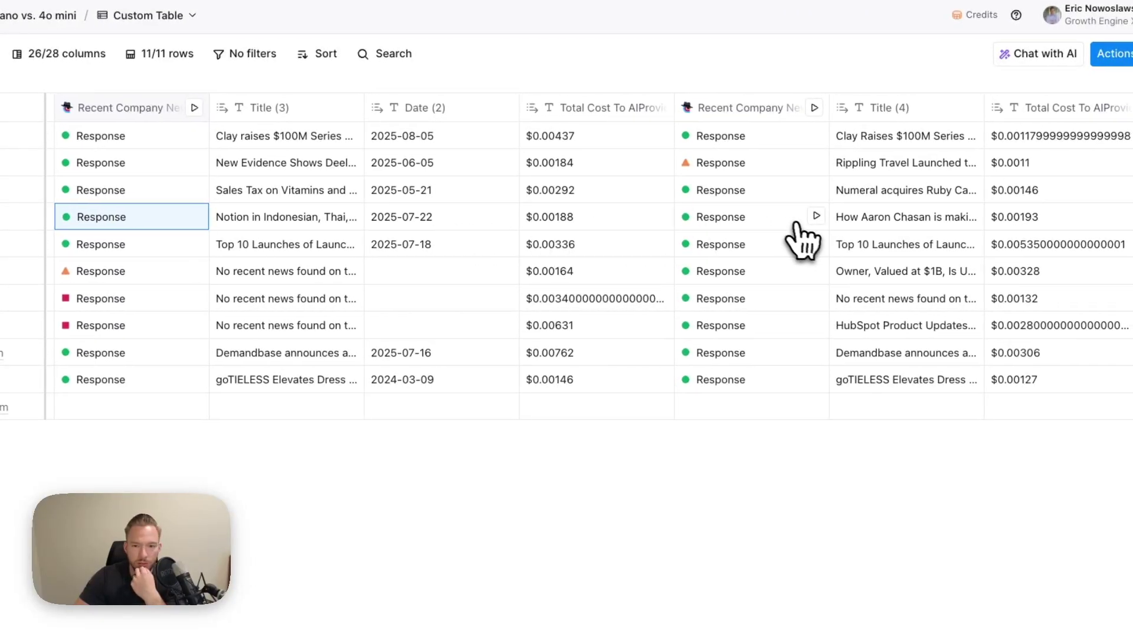
scroll(795, 223, right, 3)
double_click(806, 227)
click(873, 513)
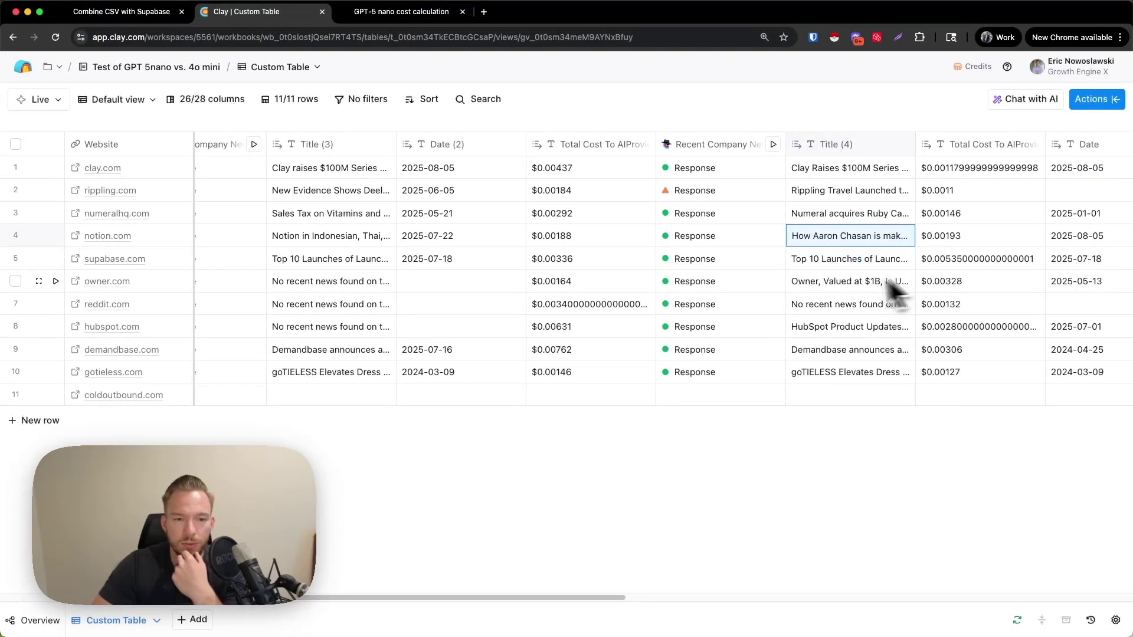
Step: Check supabase.com's second-model cost, then open the first Recent Company News column's options
scroll(826, 278, left, 2)
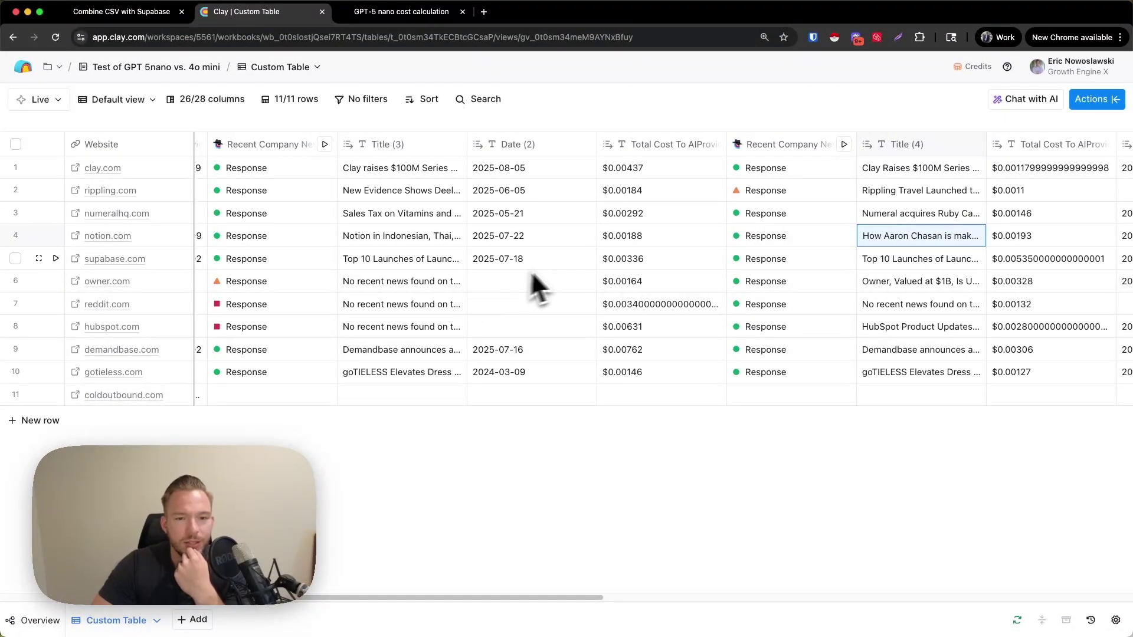
scroll(531, 274, right, 2)
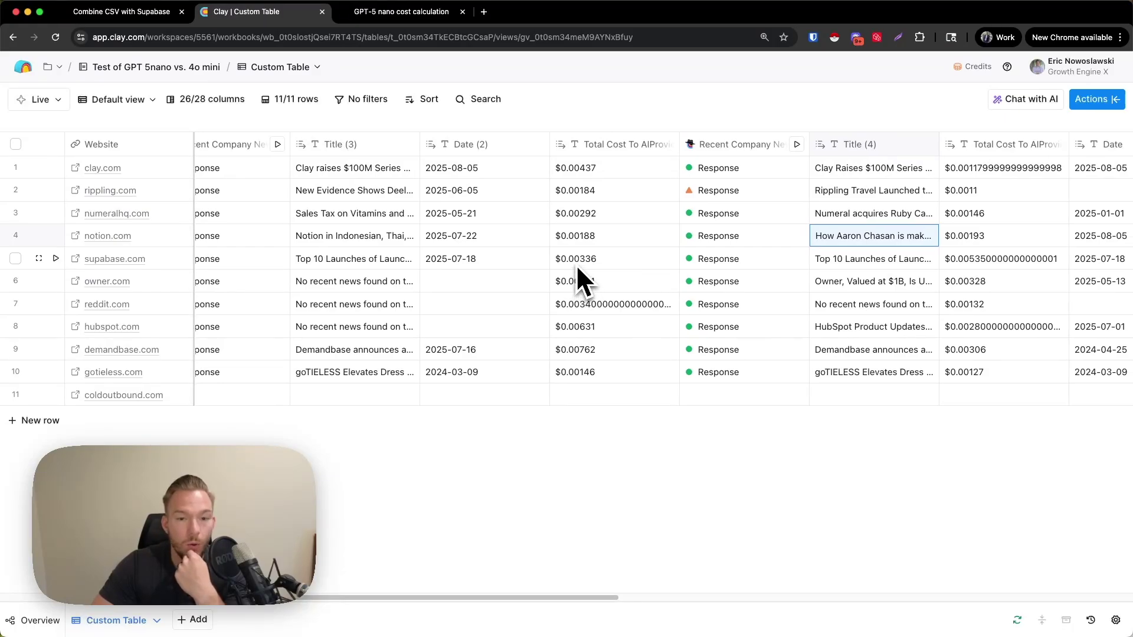
click(972, 267)
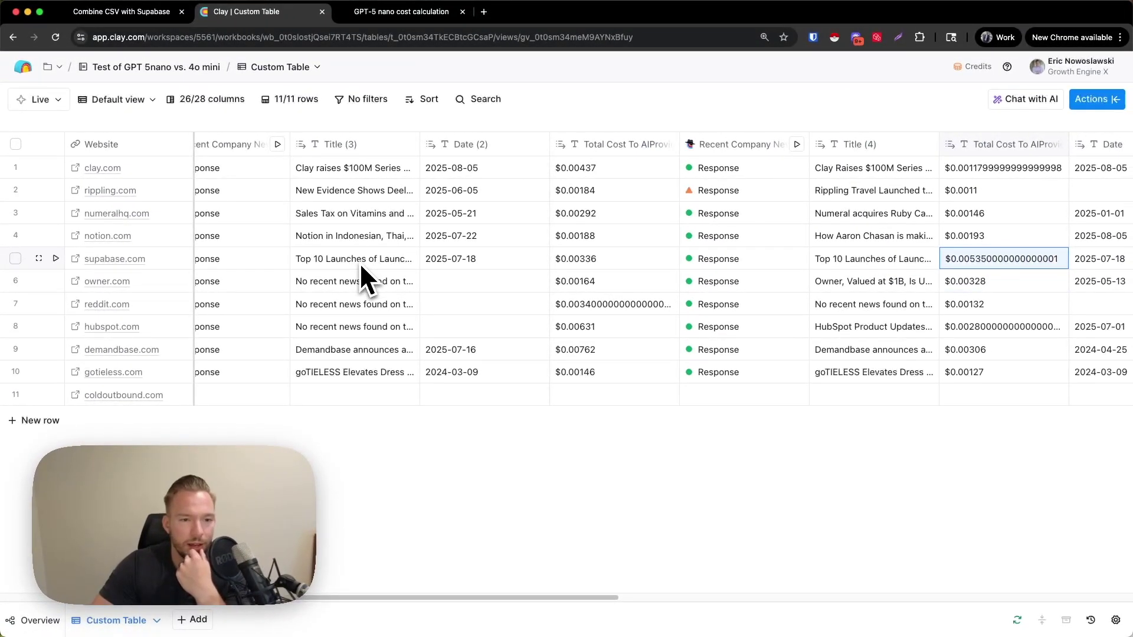
scroll(361, 278, left, 3)
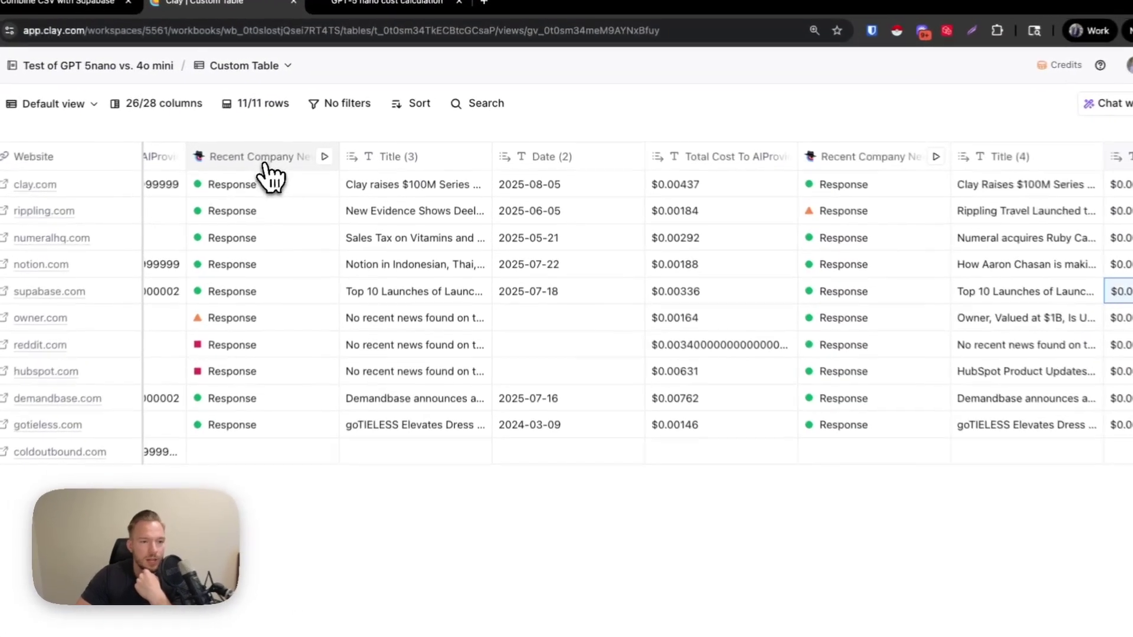
click(268, 172)
Step: Check both Recent Company News columns' settings, confirming the second uses GPT 4o Mini
click(262, 217)
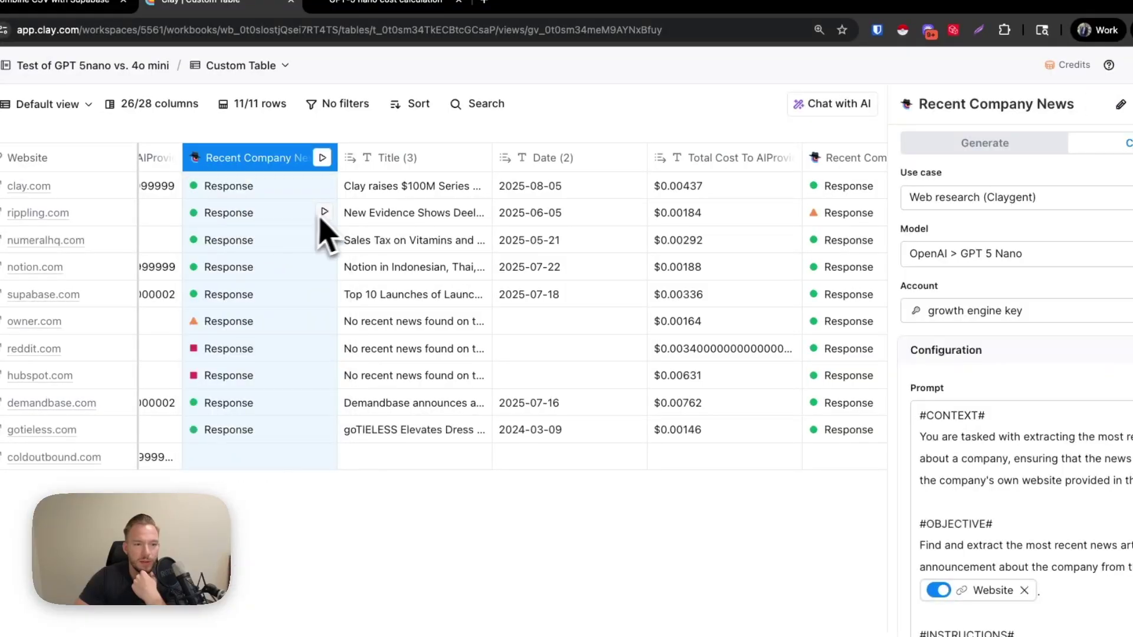
click(1115, 102)
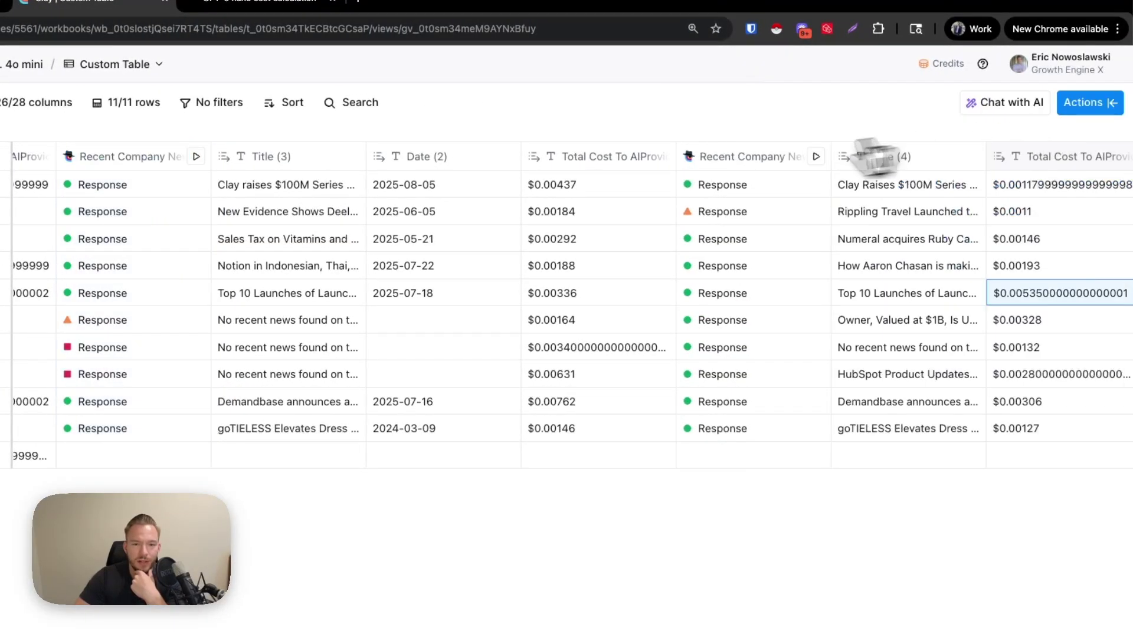
click(749, 156)
click(758, 221)
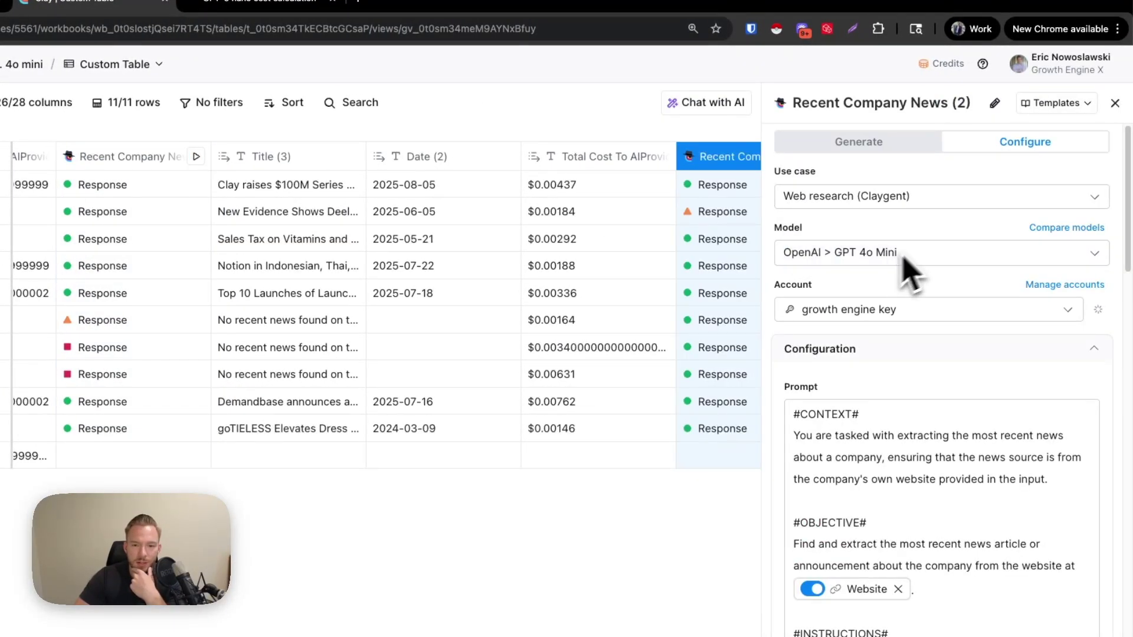
click(1115, 103)
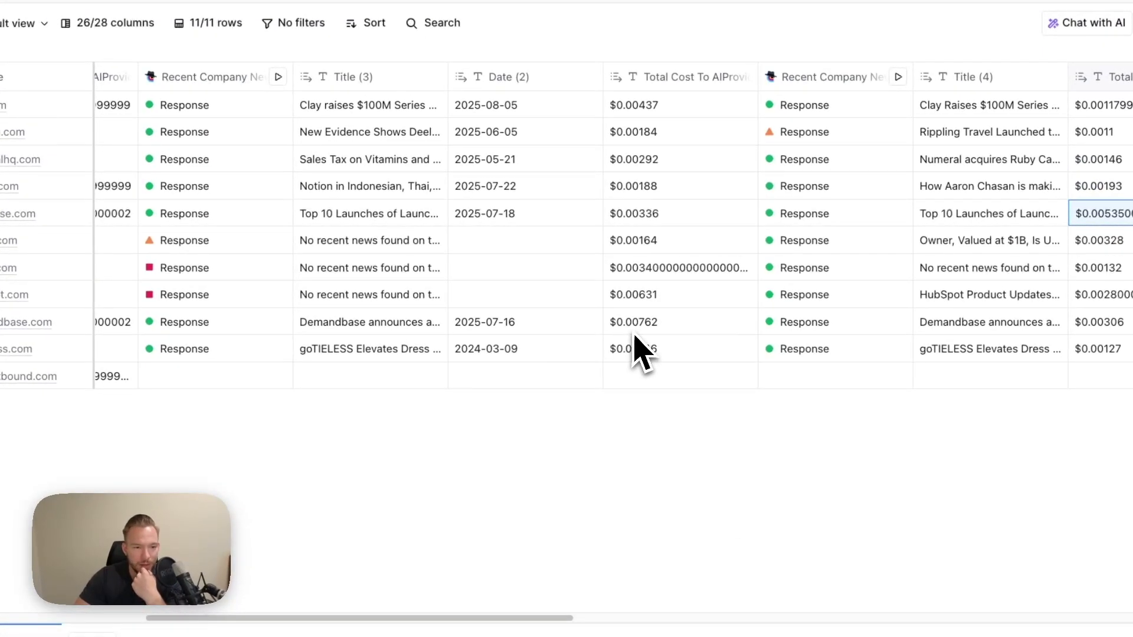
Step: Compare the full Demandbase headlines in Title (3) and Title (4)
click(350, 328)
click(352, 332)
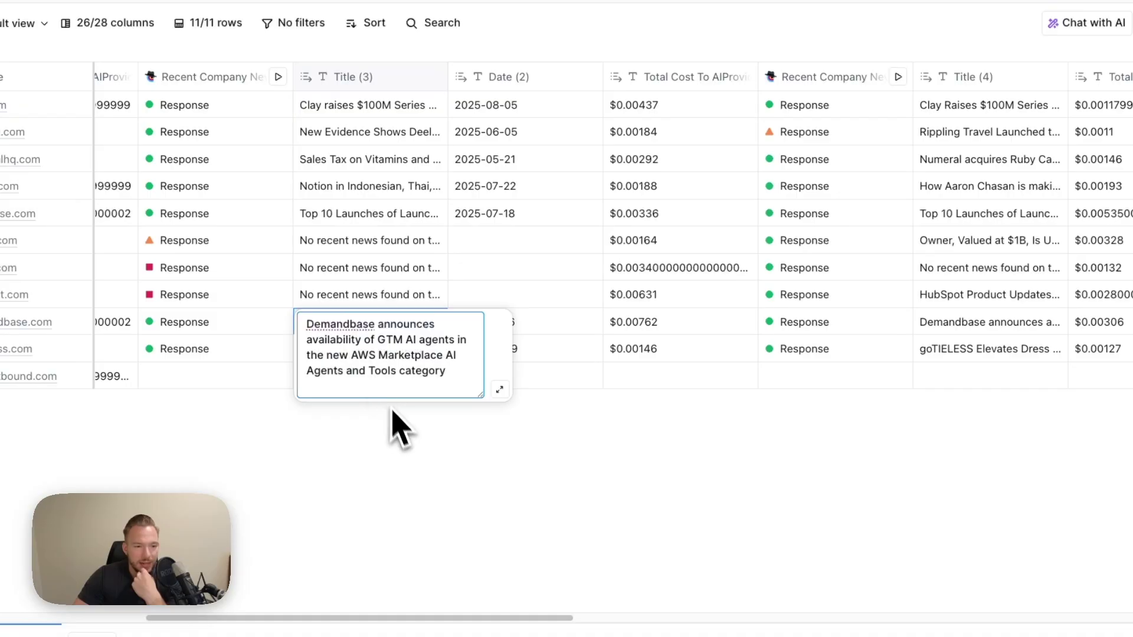
key(Escape)
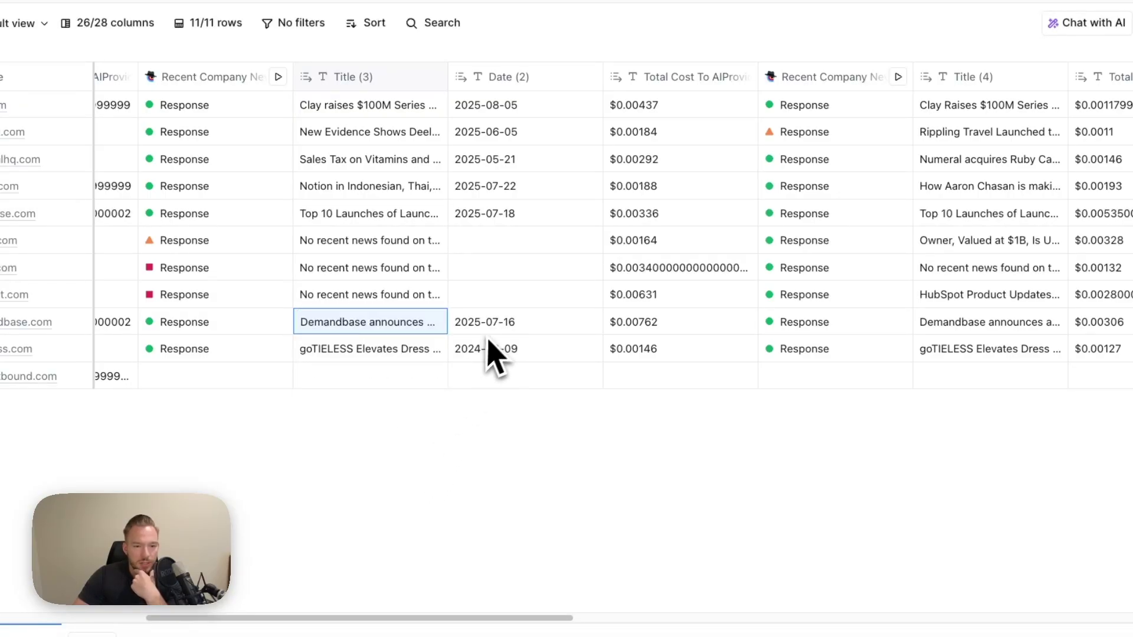
scroll(830, 359, right, 2)
click(941, 348)
click(944, 329)
click(944, 329)
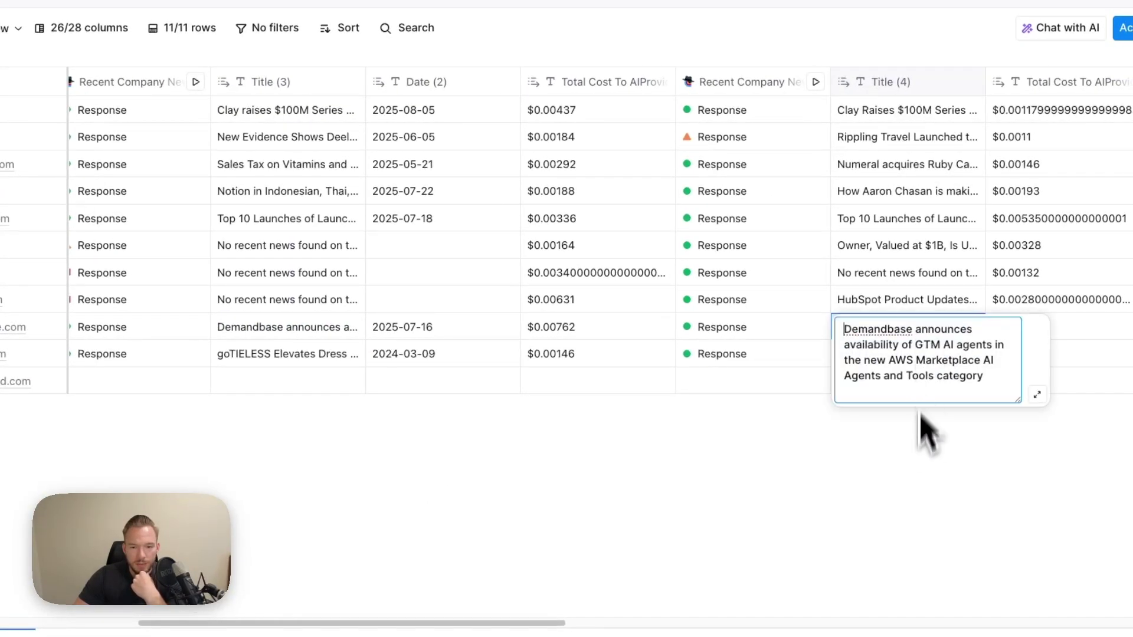
key(Escape)
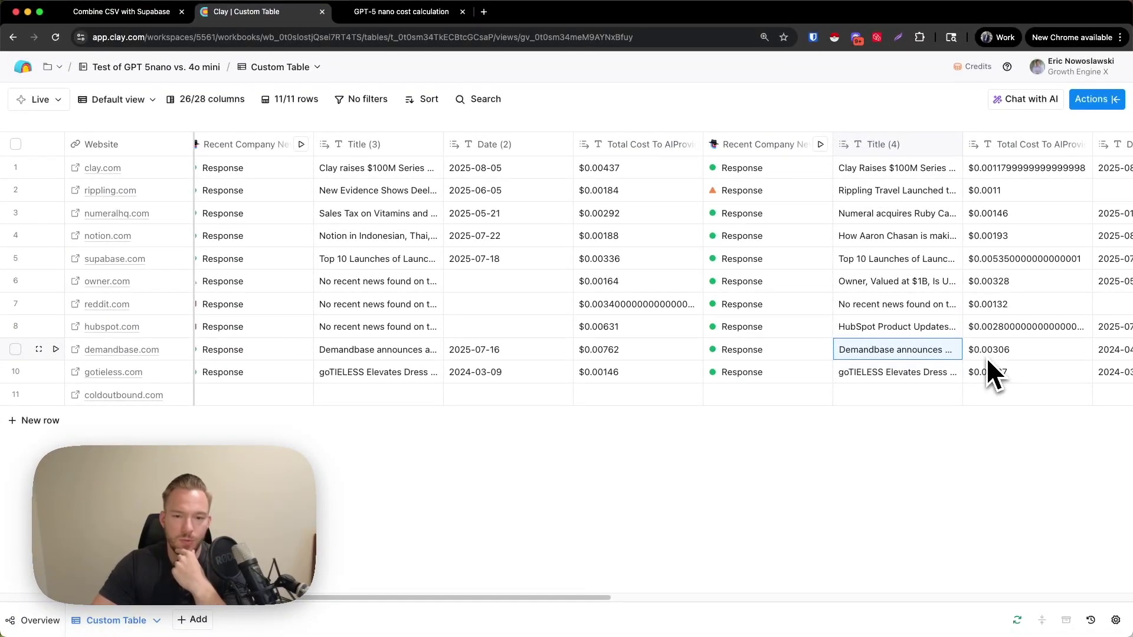
scroll(987, 360, right, 3)
Step: Confirm the first Case Study Result column runs on GPT 5 Nano
scroll(984, 358, right, 5)
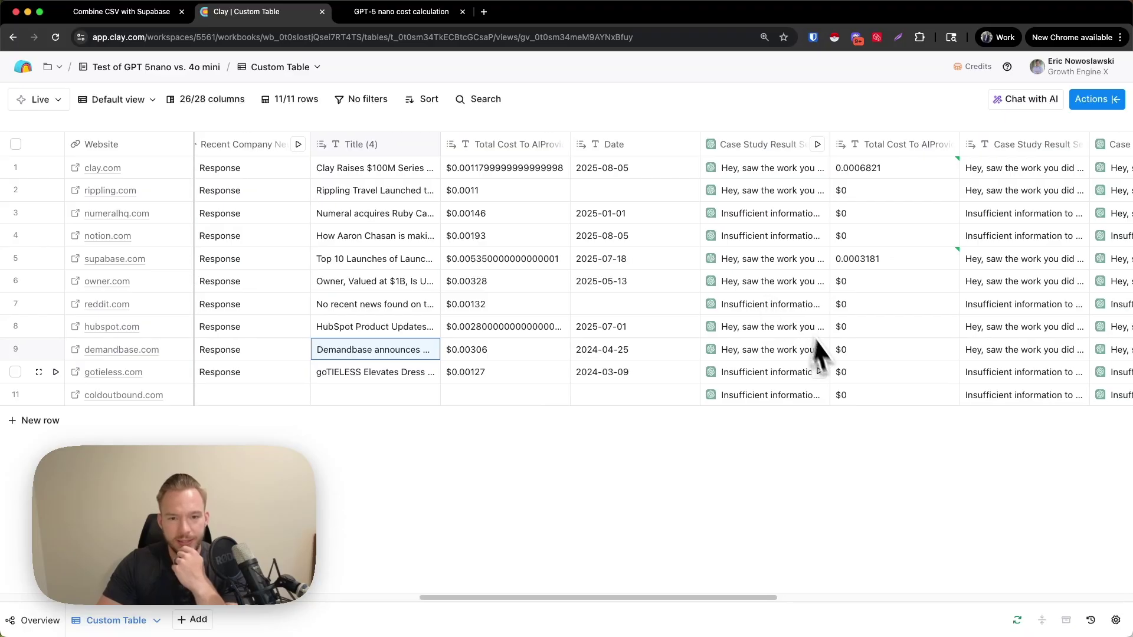
scroll(826, 381, right, 5)
scroll(826, 383, right, 2)
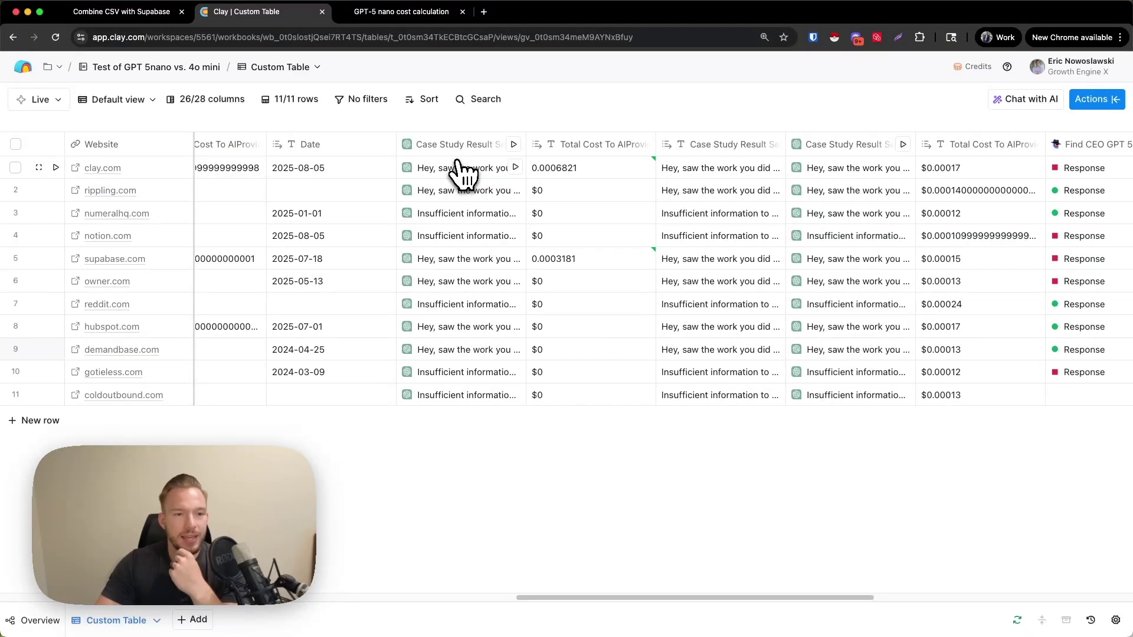
click(461, 149)
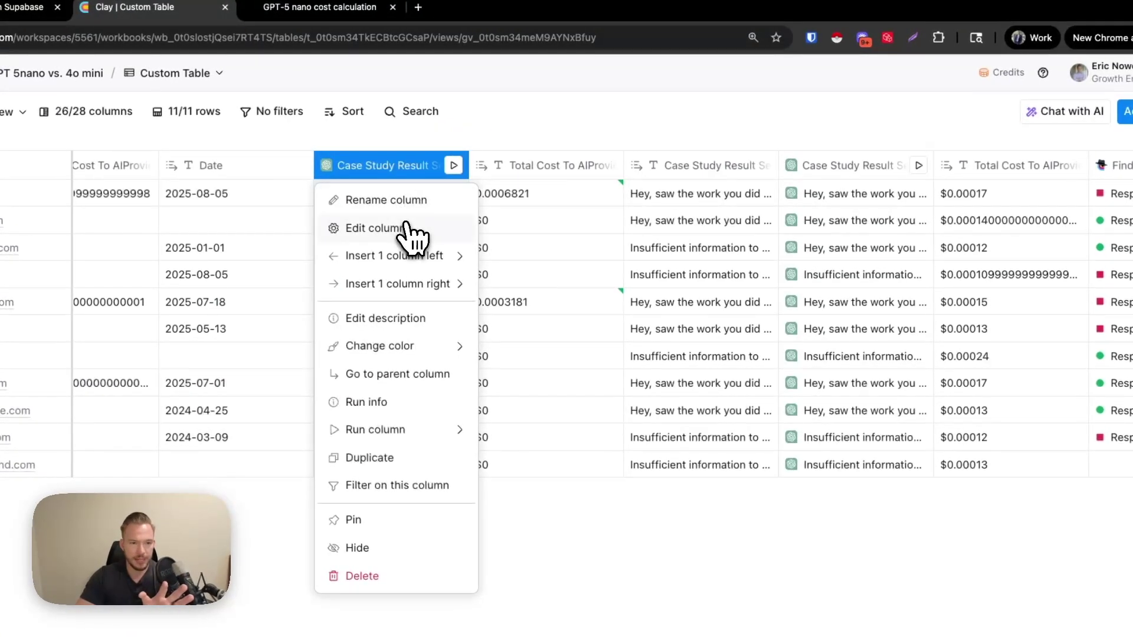
click(377, 228)
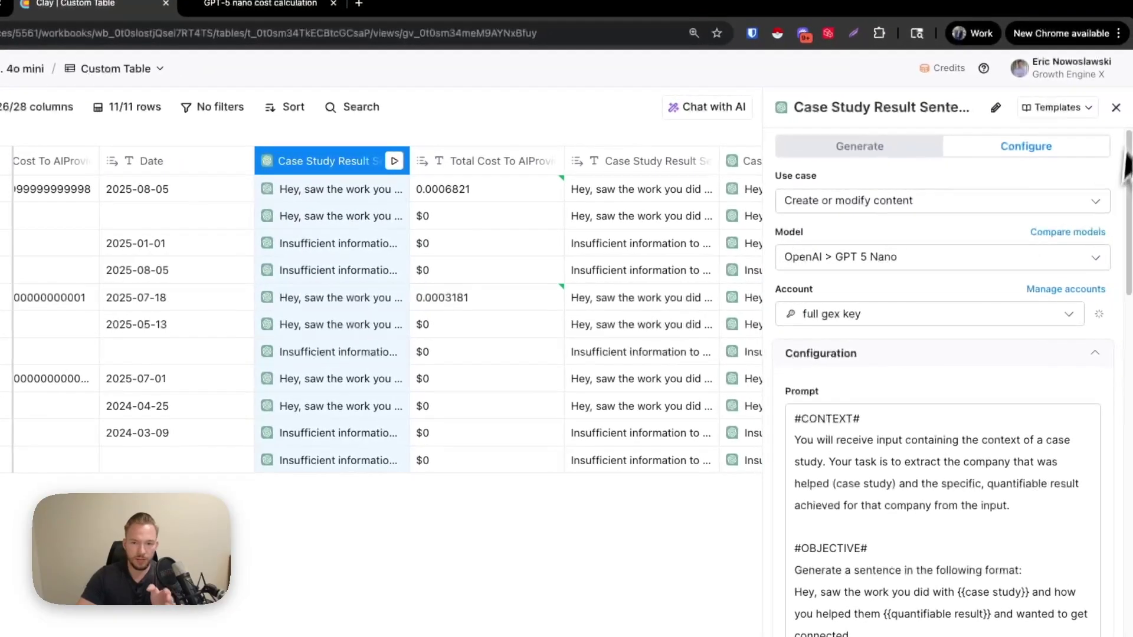
click(1115, 107)
Step: Confirm the second Case Study Result column uses GPT 4o Mini, then view the GPT-5 nano cost chat
click(784, 160)
click(791, 224)
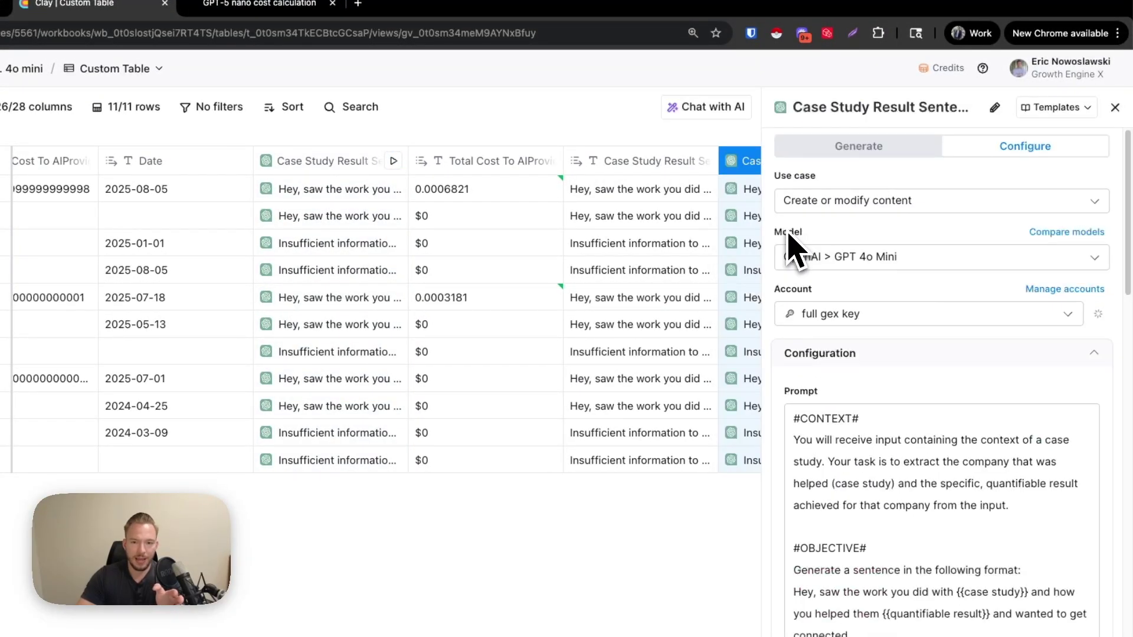
click(1115, 107)
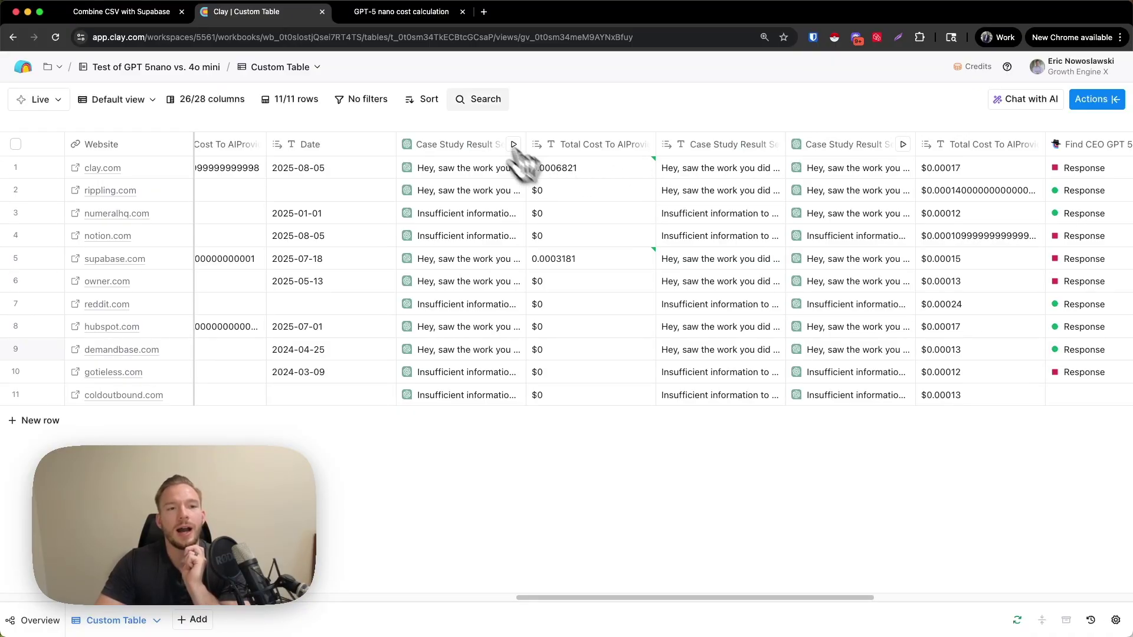
click(402, 12)
scroll(620, 354, up, 10)
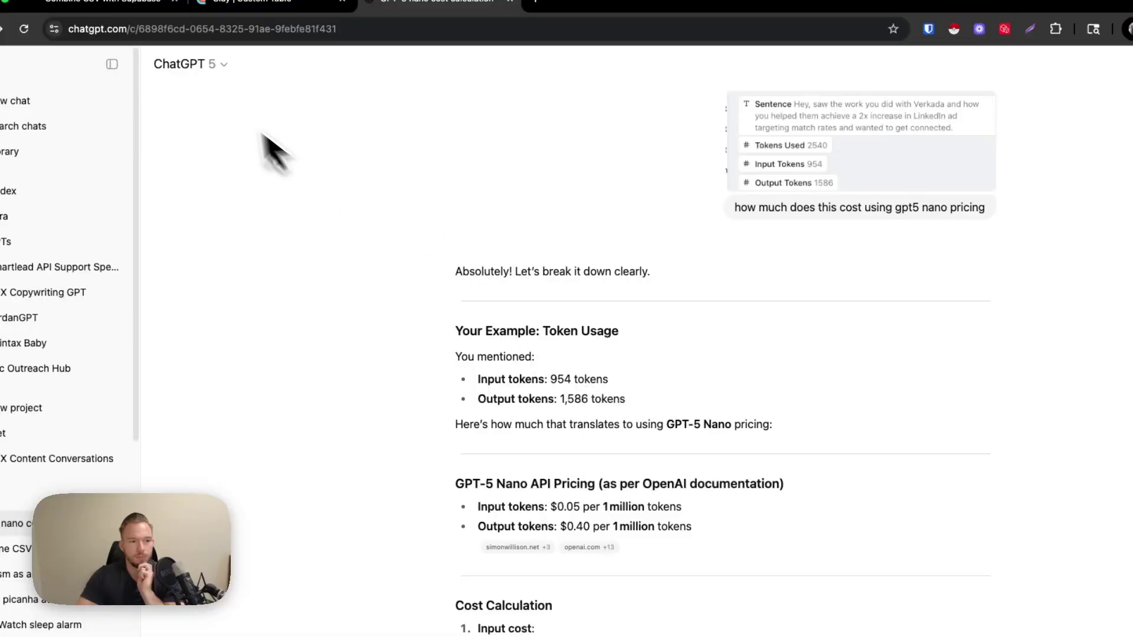
Step: Read ChatGPT's $0.0006821 GPT-5 Nano cost breakdown, then recheck both Case Study Result columns' models in Clay
scroll(555, 295, down, 6)
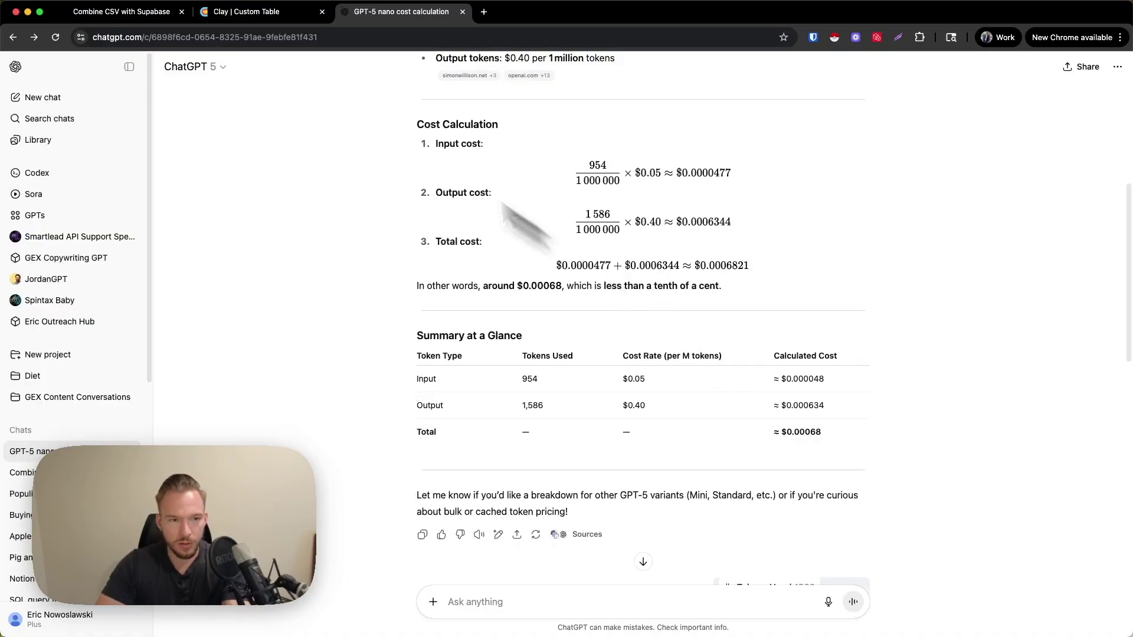
click(213, 13)
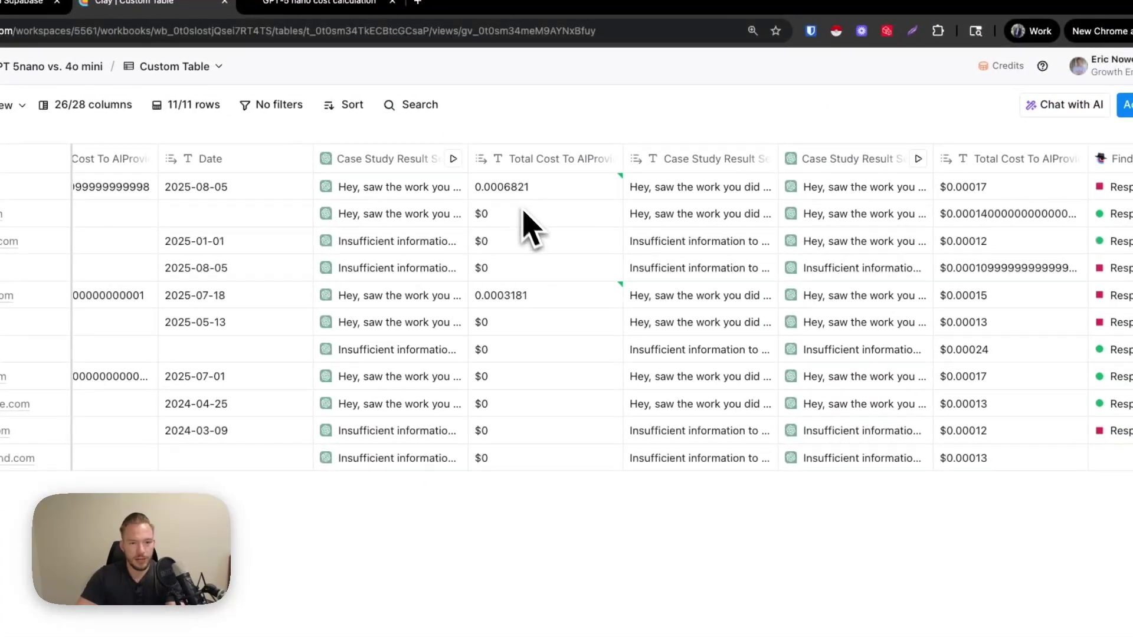
click(389, 161)
click(399, 231)
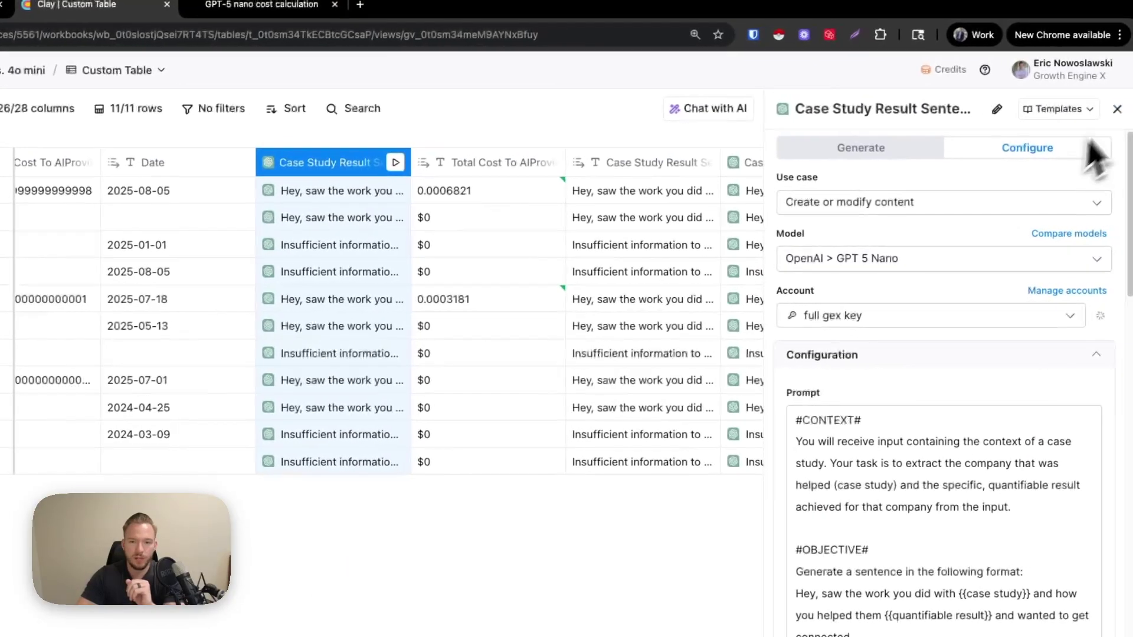
click(1132, 104)
click(827, 165)
click(803, 224)
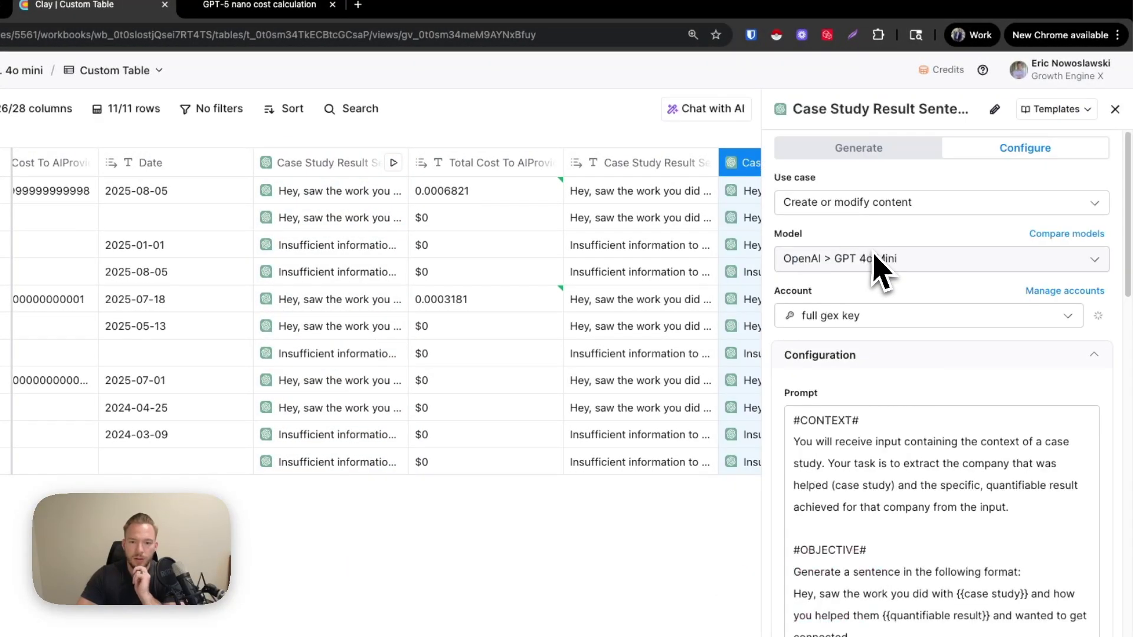
Step: Compare tokens and AI cost of clay.com's Nano and 4o Mini case-study sentences
click(1115, 110)
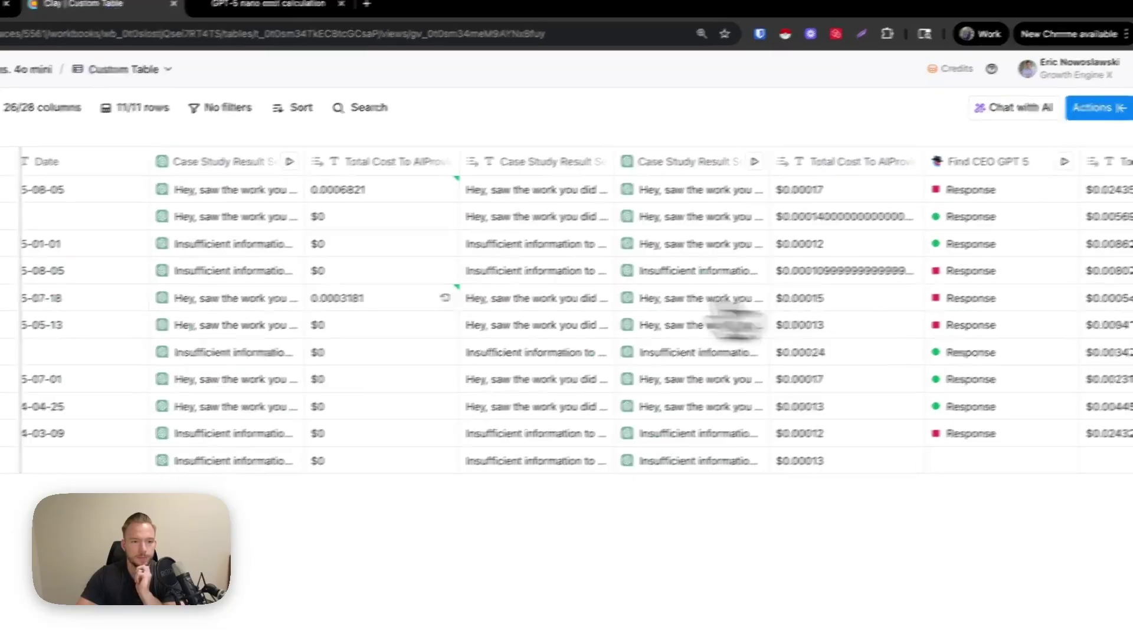
click(767, 183)
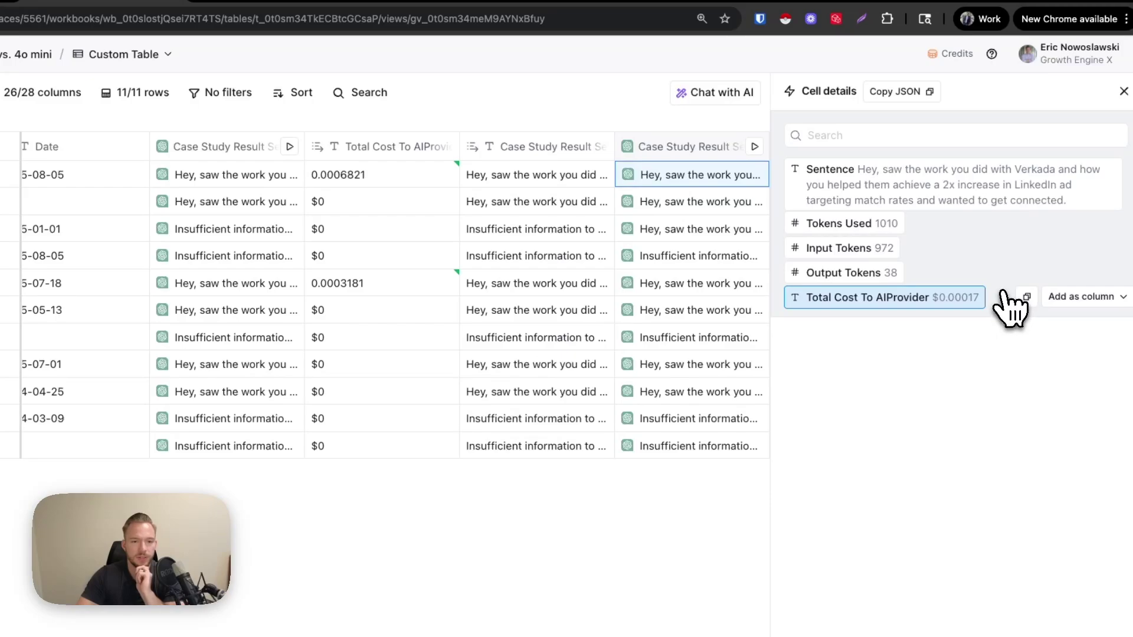
click(224, 174)
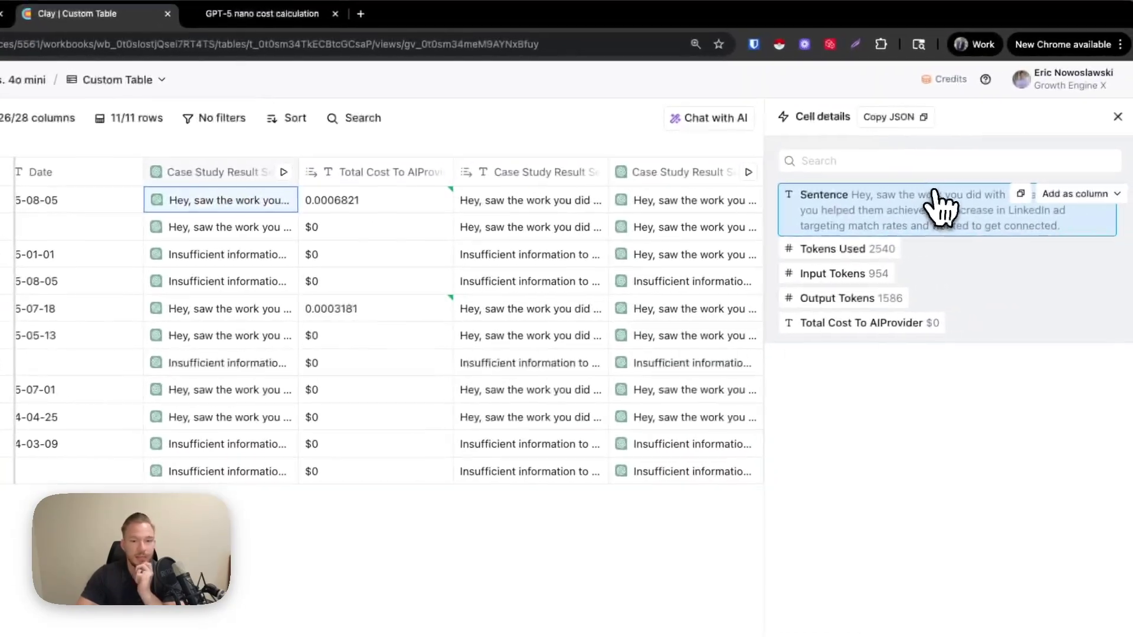
click(1115, 117)
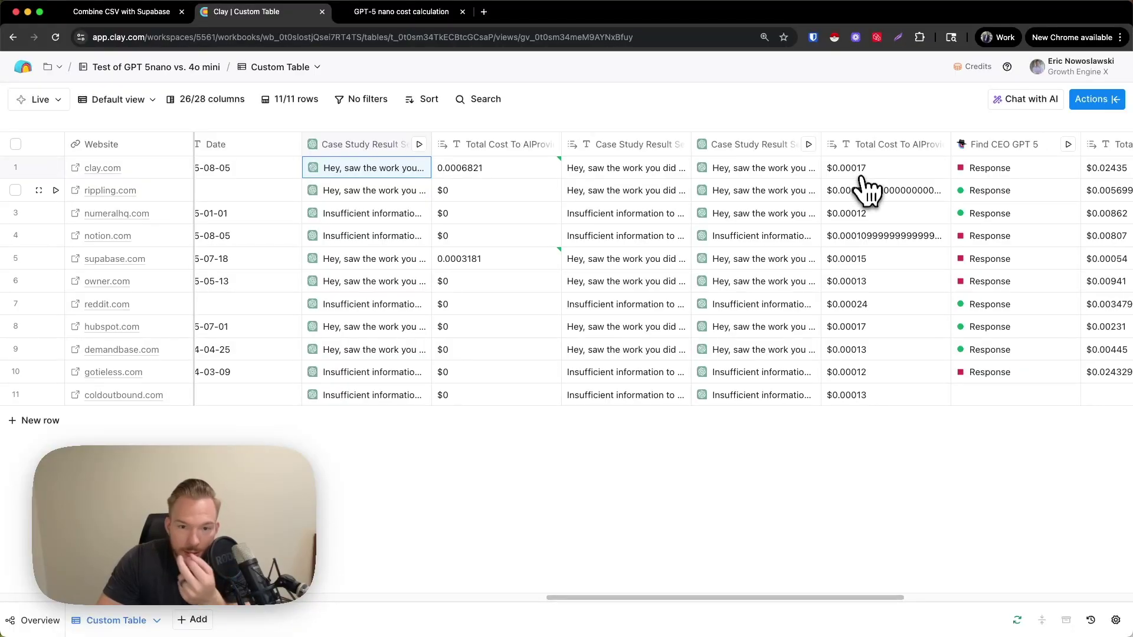
Step: Compare tokens and AI cost of supabase.com's Nano and 4o Mini case-study sentences
scroll(263, 277, left, 2)
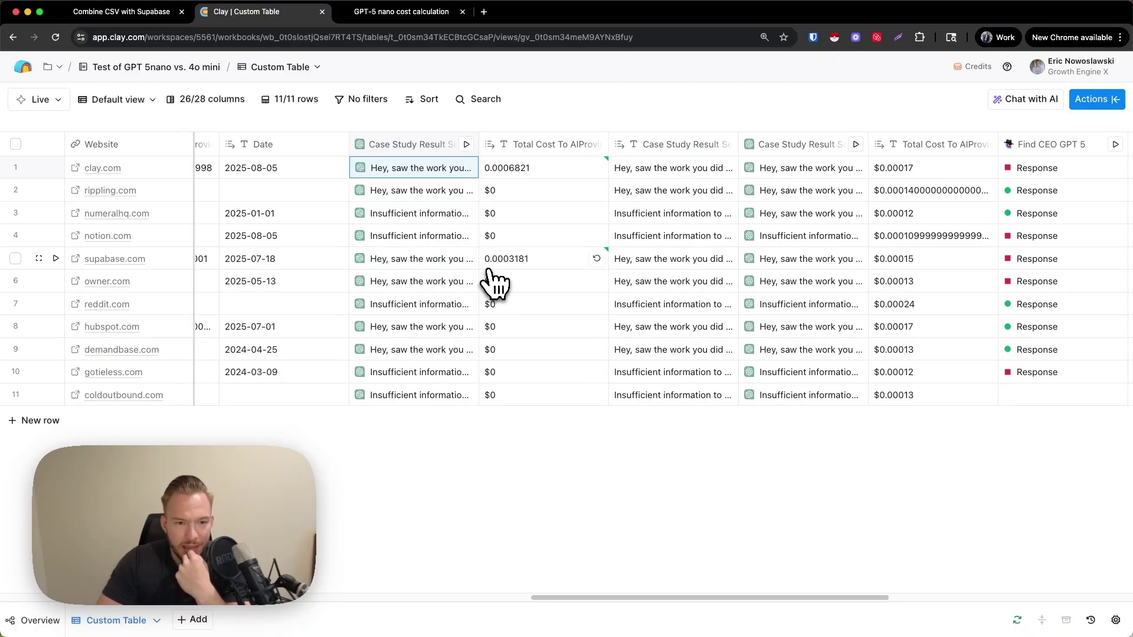
click(401, 262)
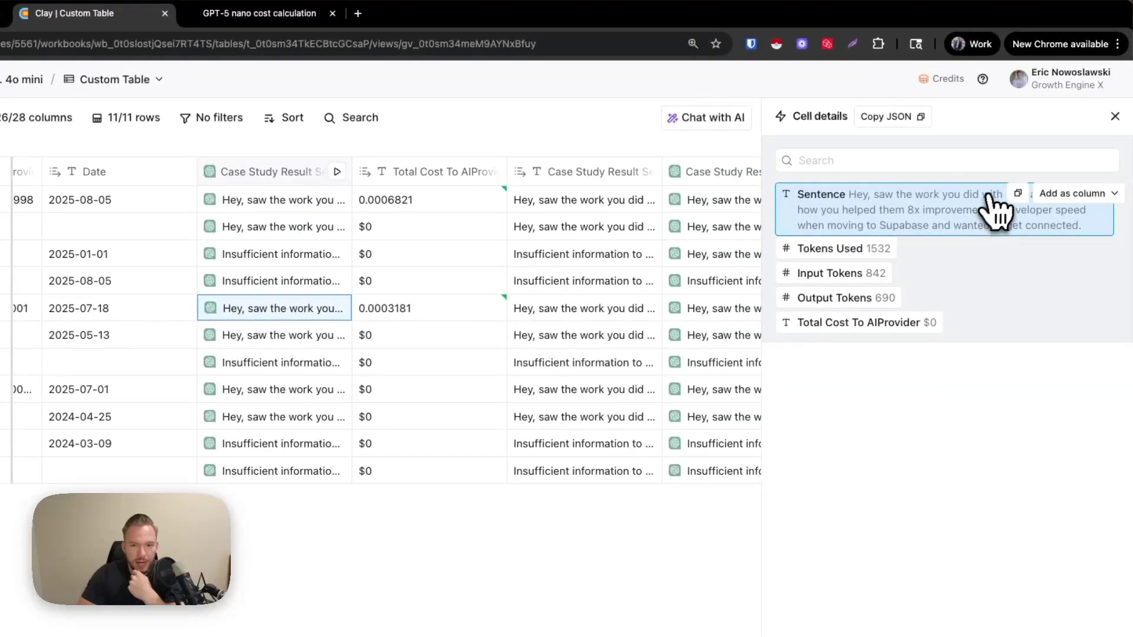
click(1114, 116)
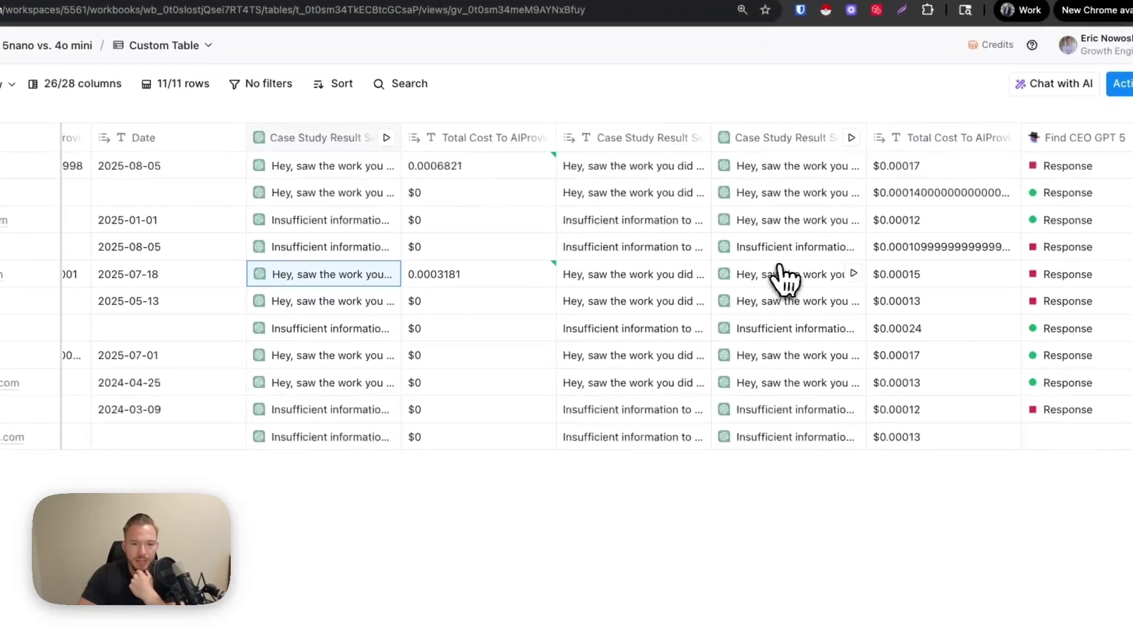
click(732, 308)
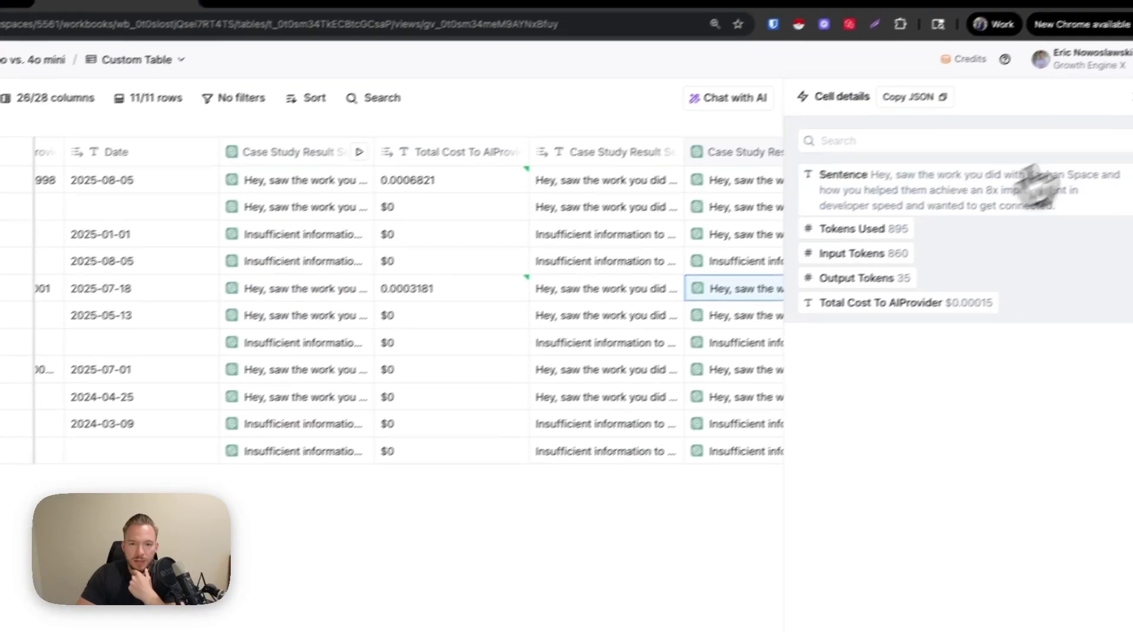
click(1118, 115)
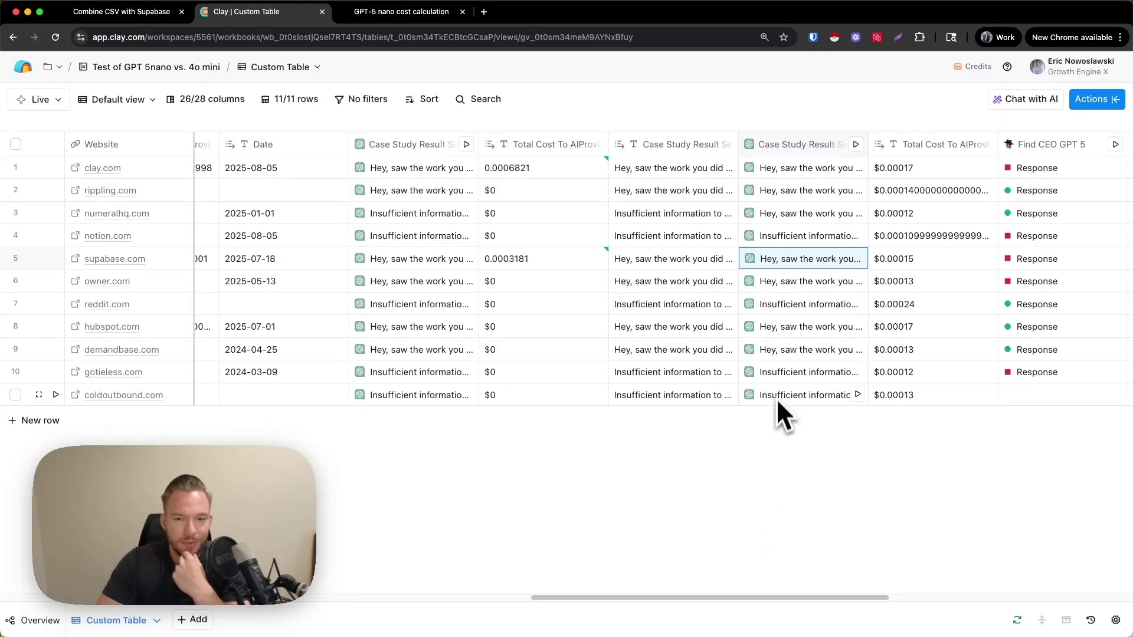
drag(763, 598, 1003, 610)
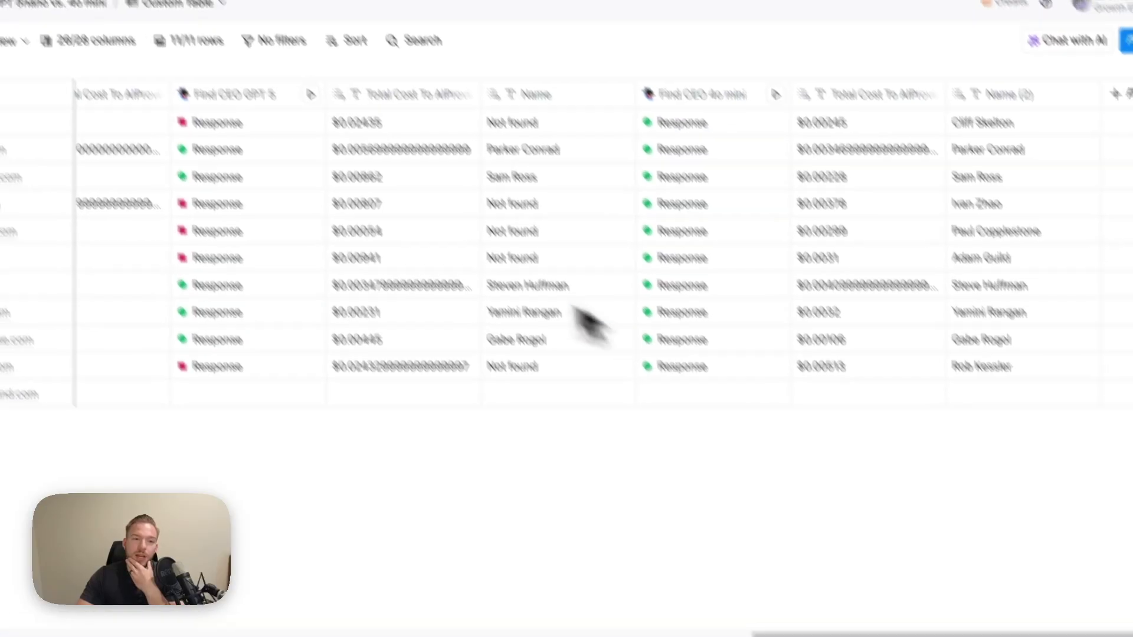
Step: Review the Find CEO GPT 5 column's prompt settings and its saved prompt templates
click(224, 66)
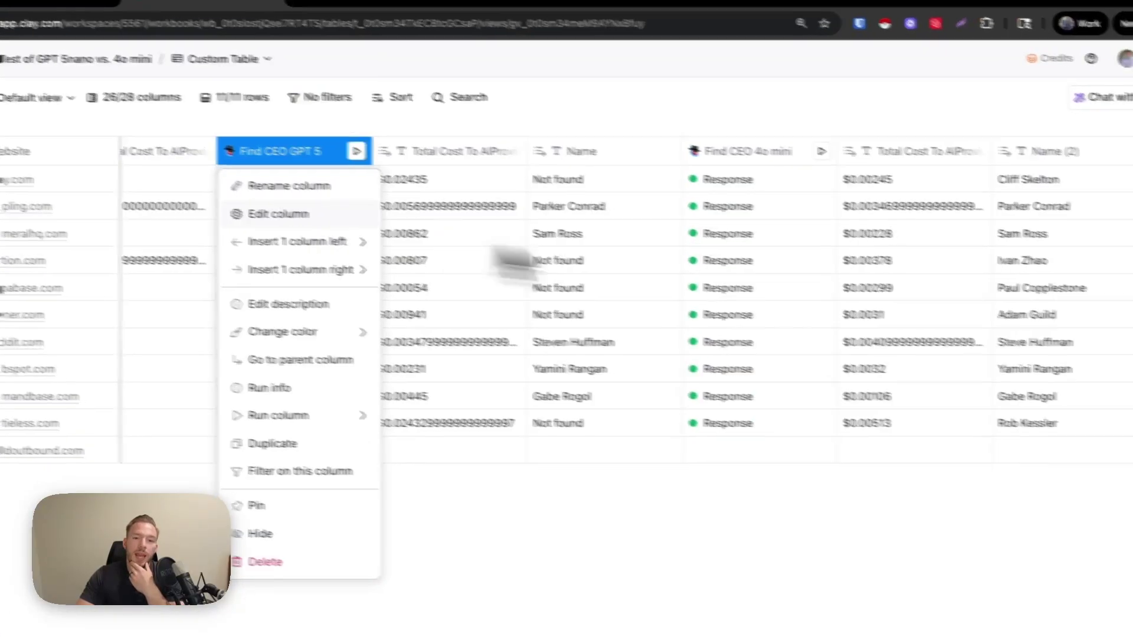
click(278, 214)
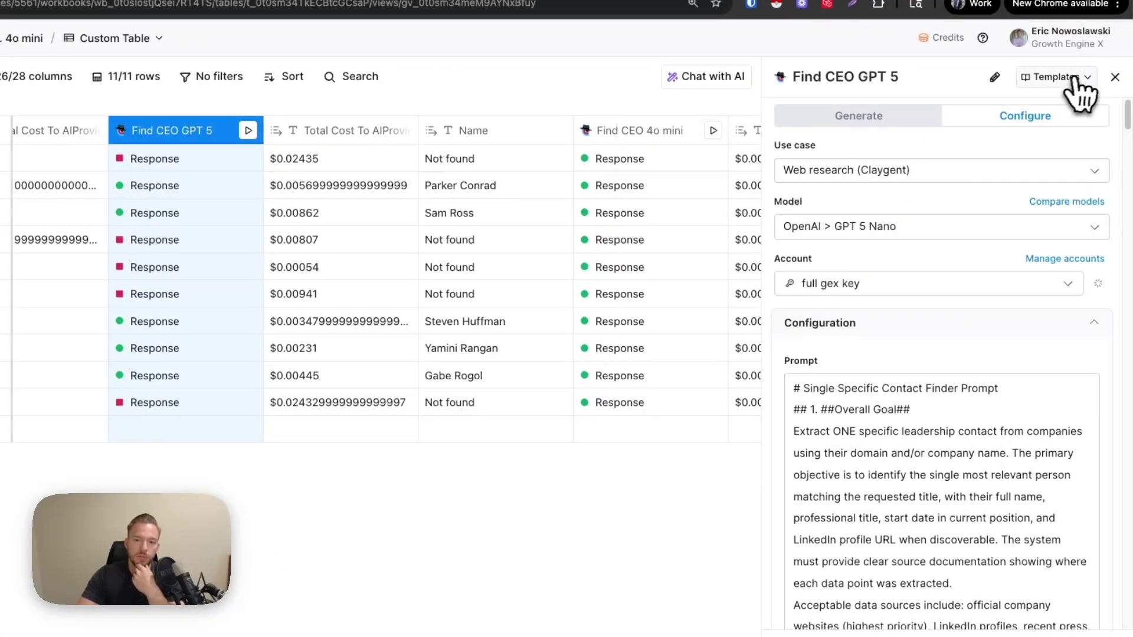
click(1059, 76)
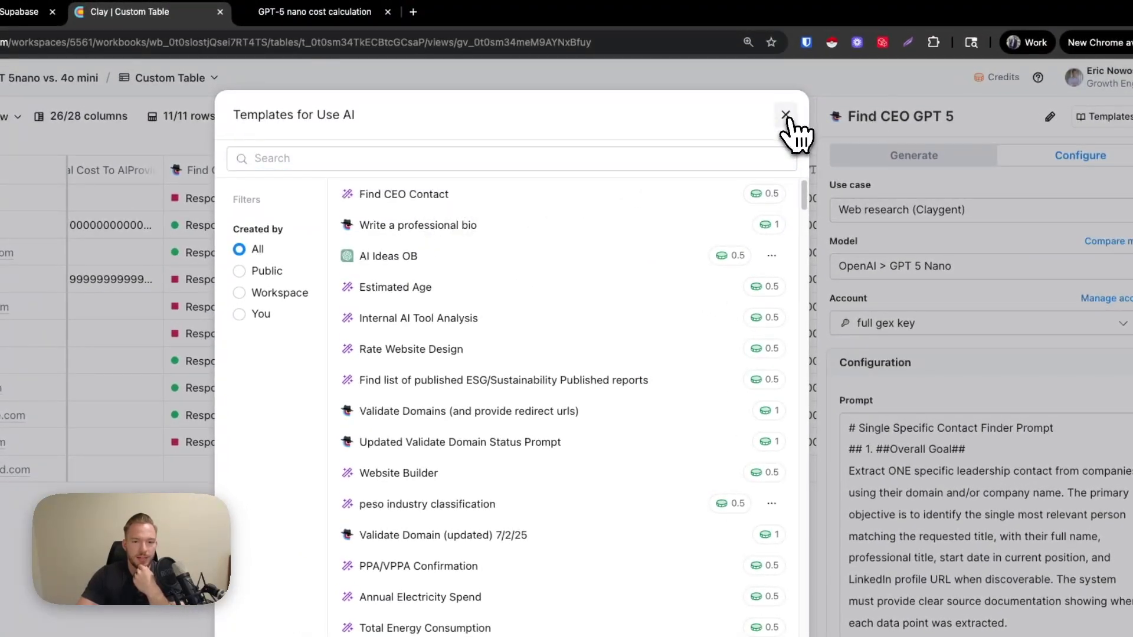
click(785, 115)
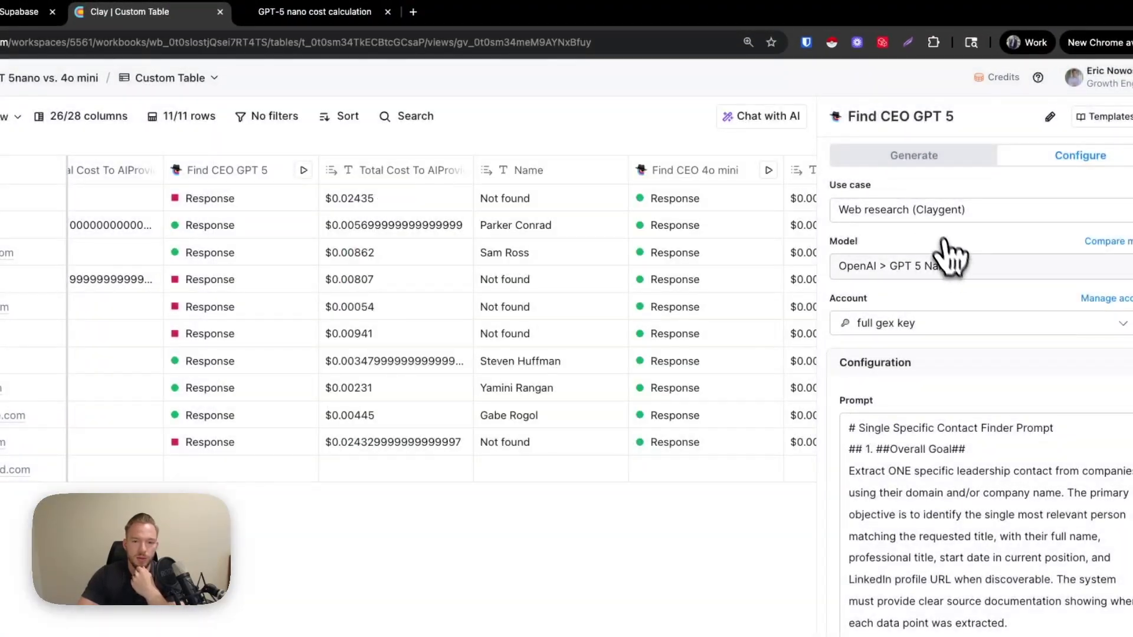
scroll(949, 539, down, 3)
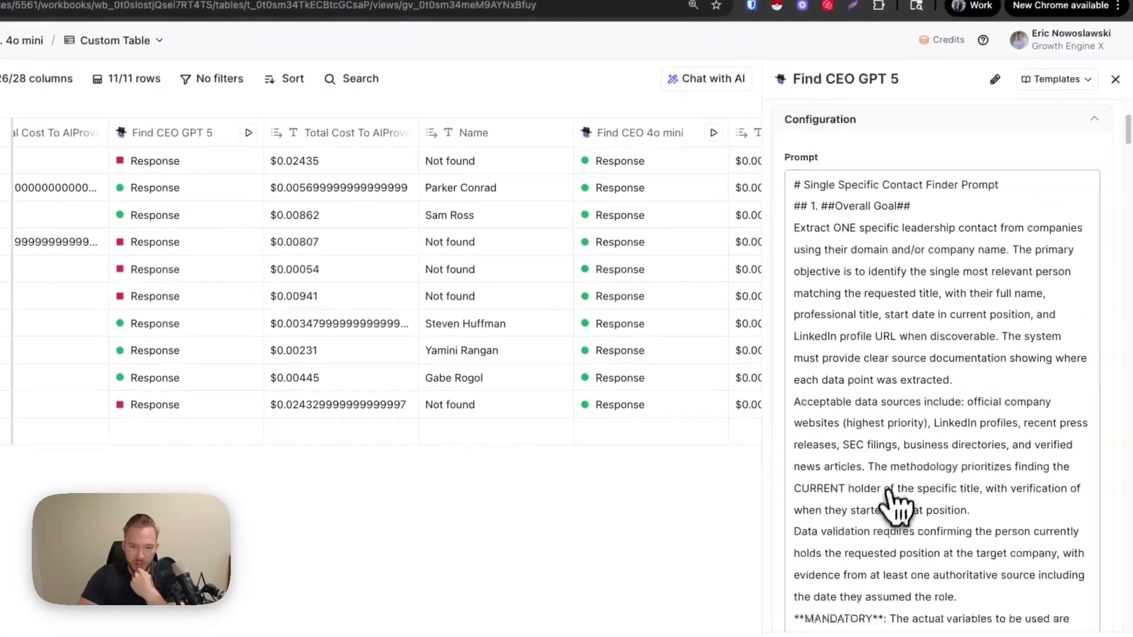
scroll(896, 506, down, 5)
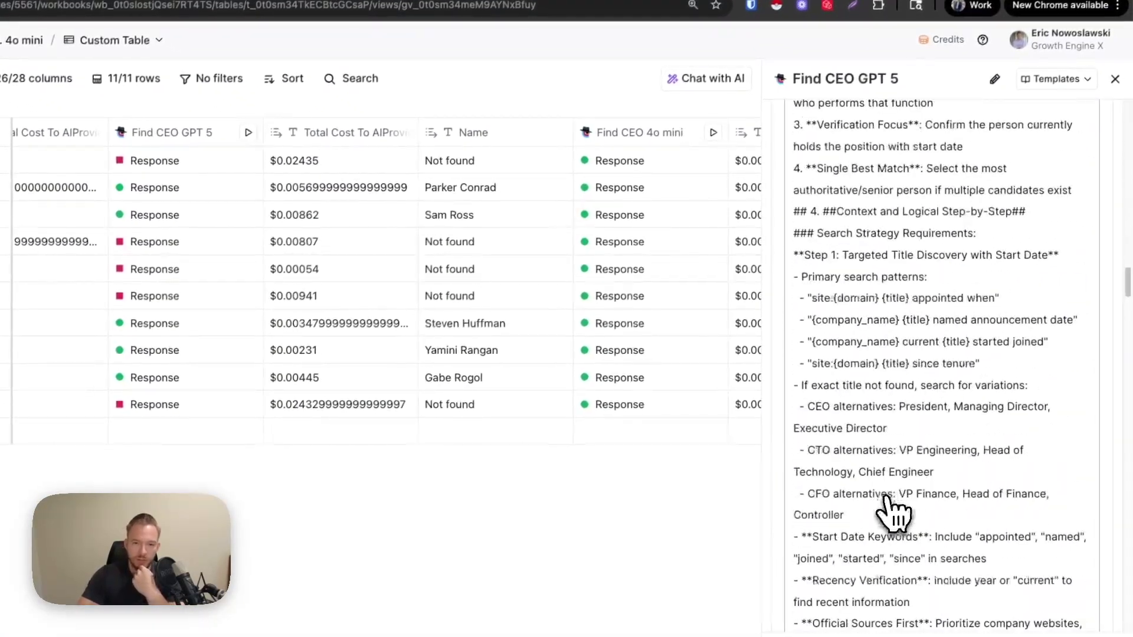
click(1115, 79)
Step: Review the Find CEO 4o mini column's prompt settings, then close them
click(628, 137)
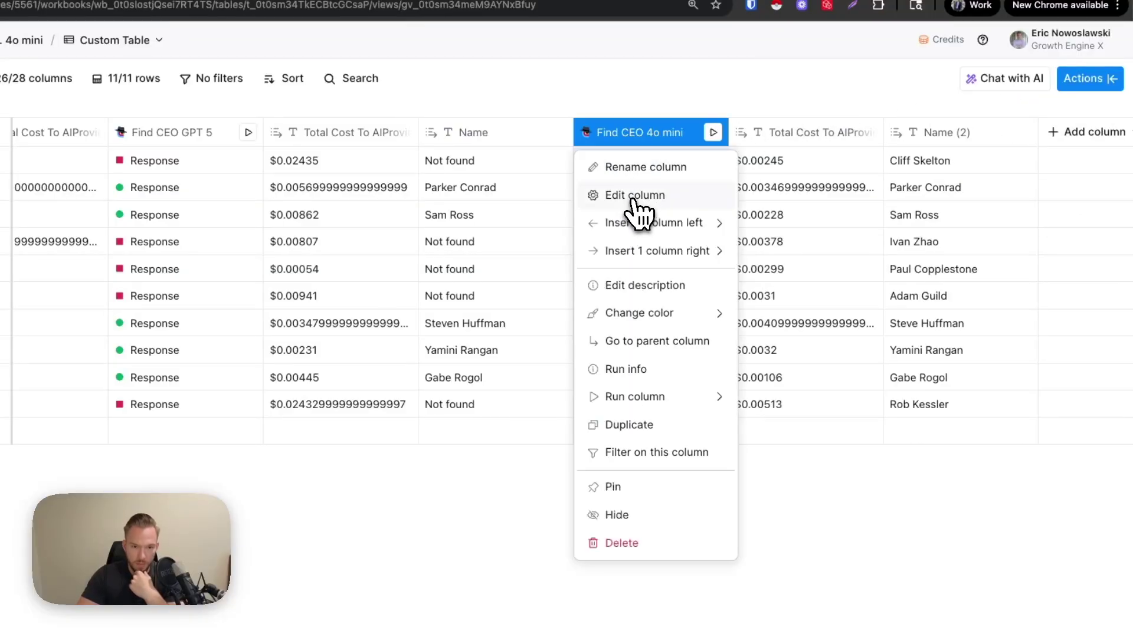
click(640, 121)
scroll(1061, 384, down, 10)
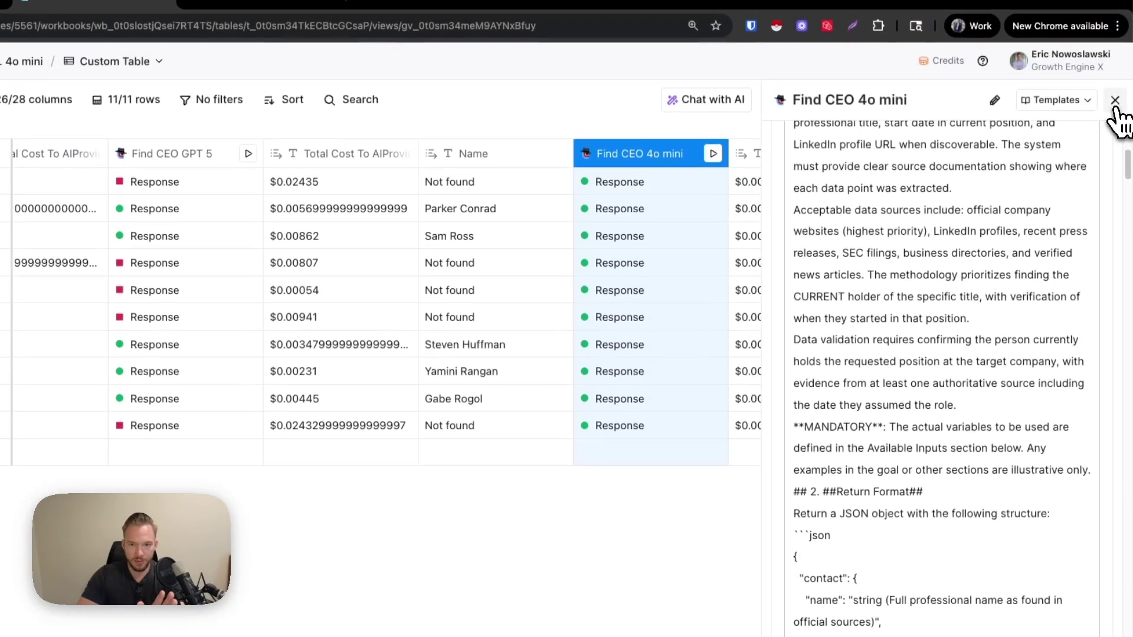
click(1115, 79)
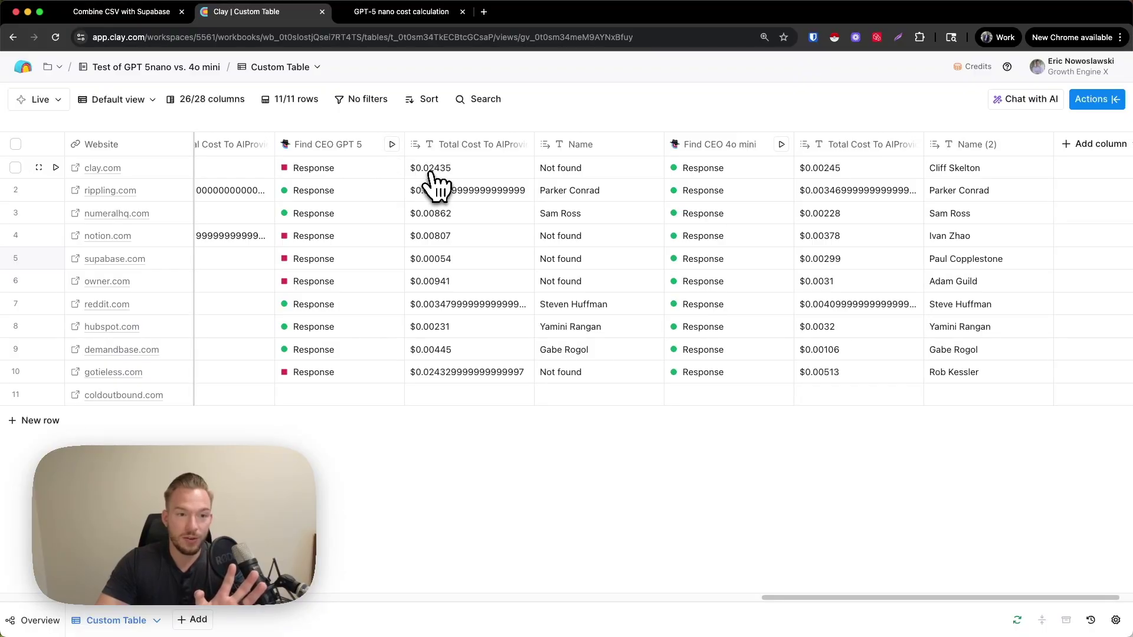
click(346, 147)
click(328, 205)
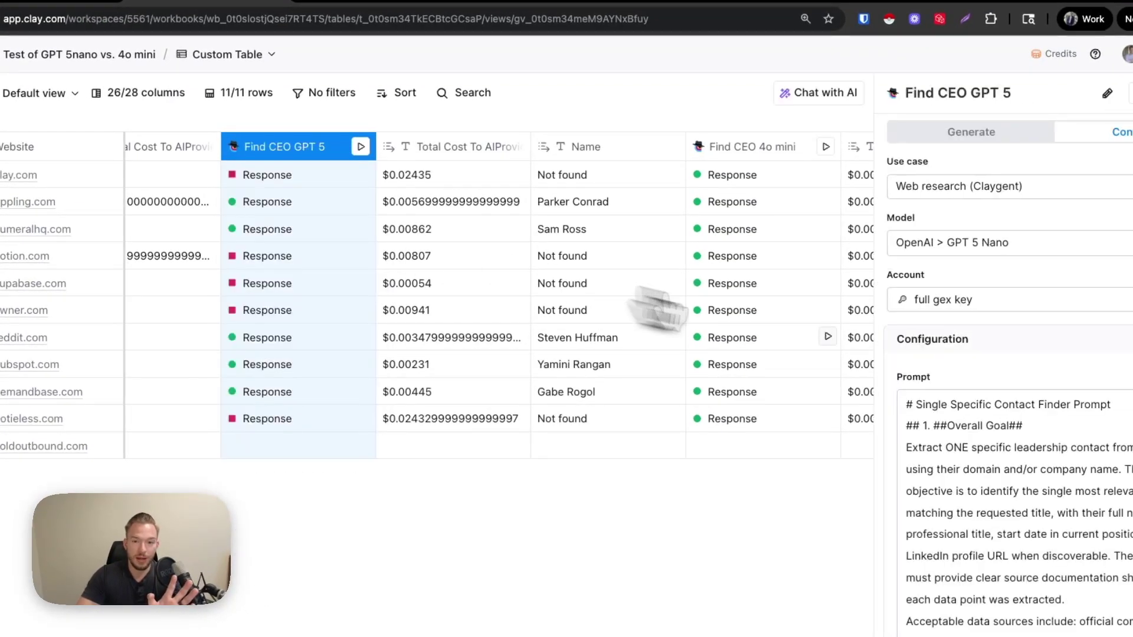
click(1118, 101)
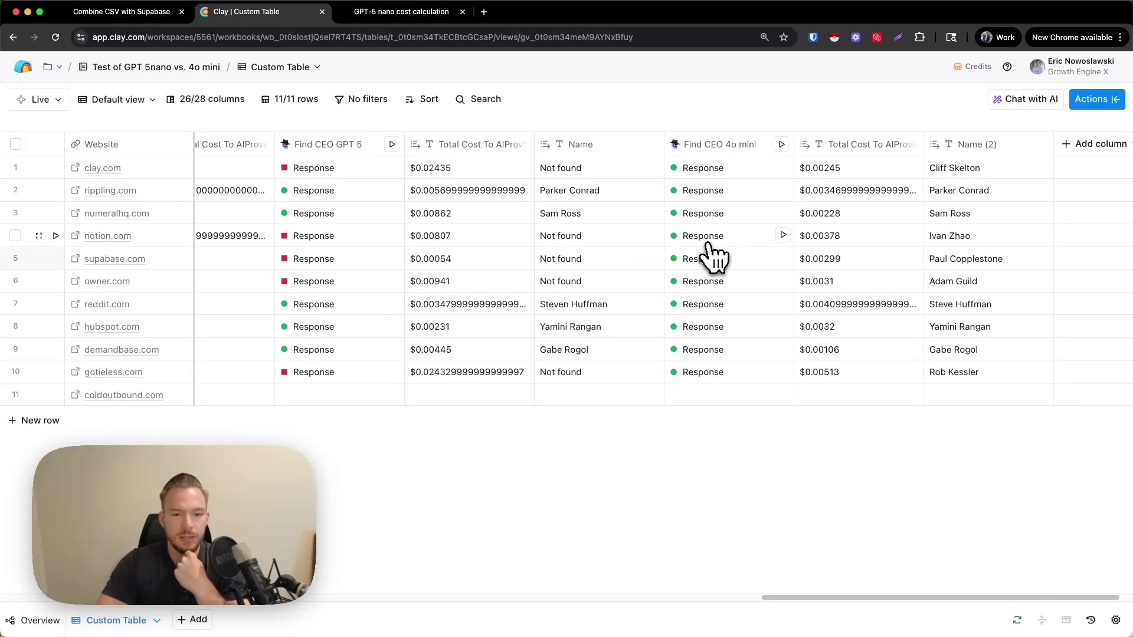
key(super+t)
Step: Search Google for 'ivan zhao notion' to confirm Notion's CEO, then return to Clay
text(ivan zhao n)
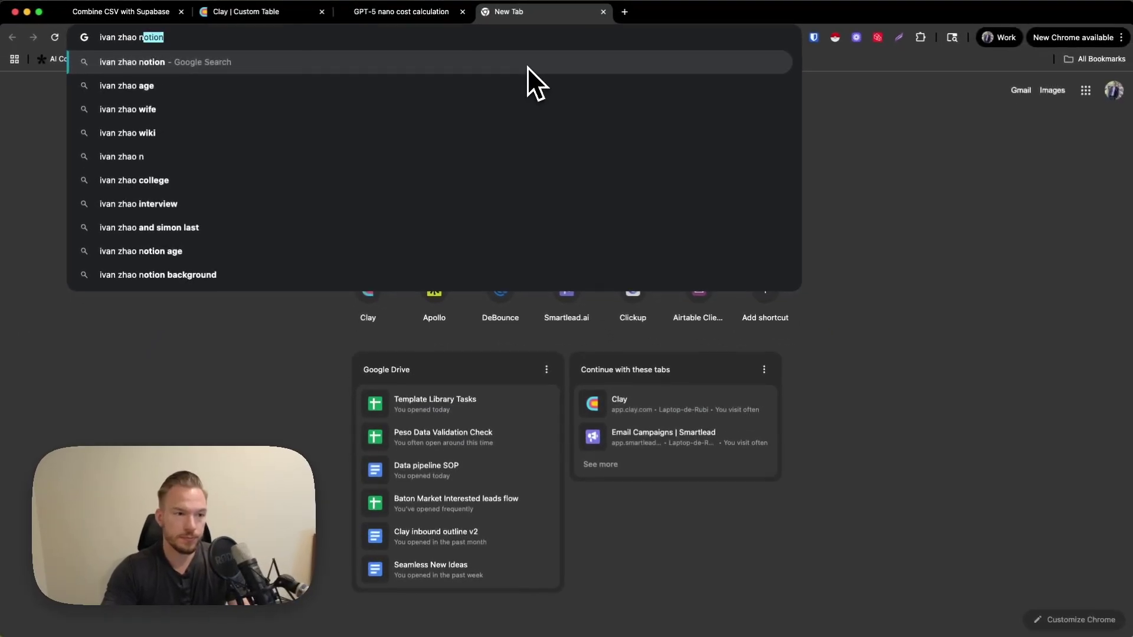
text(otion)
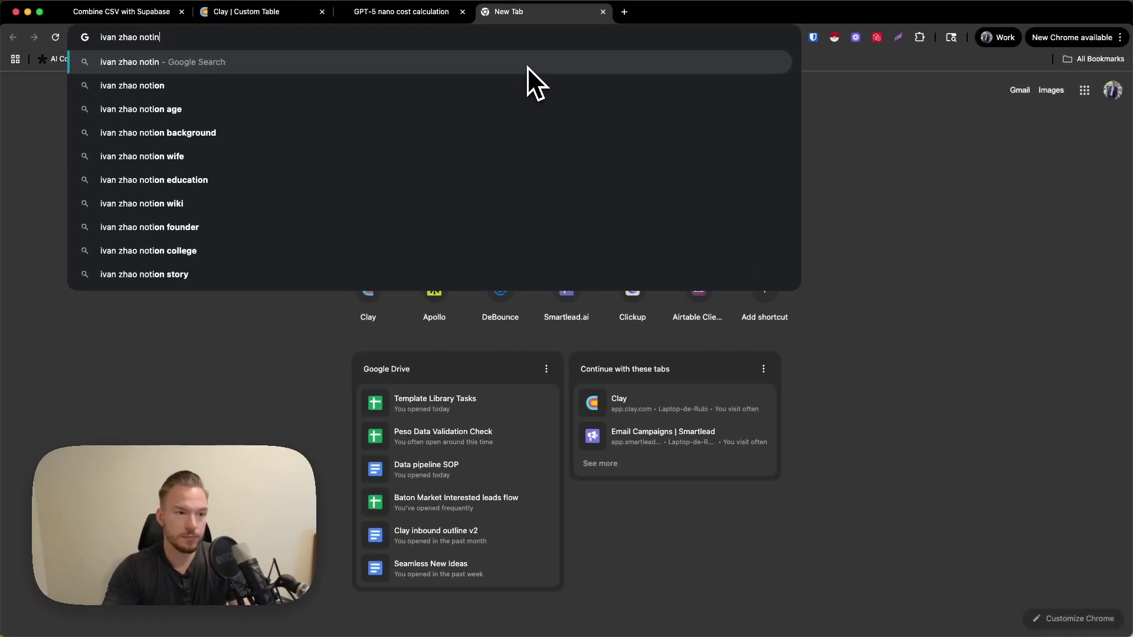
key(Return)
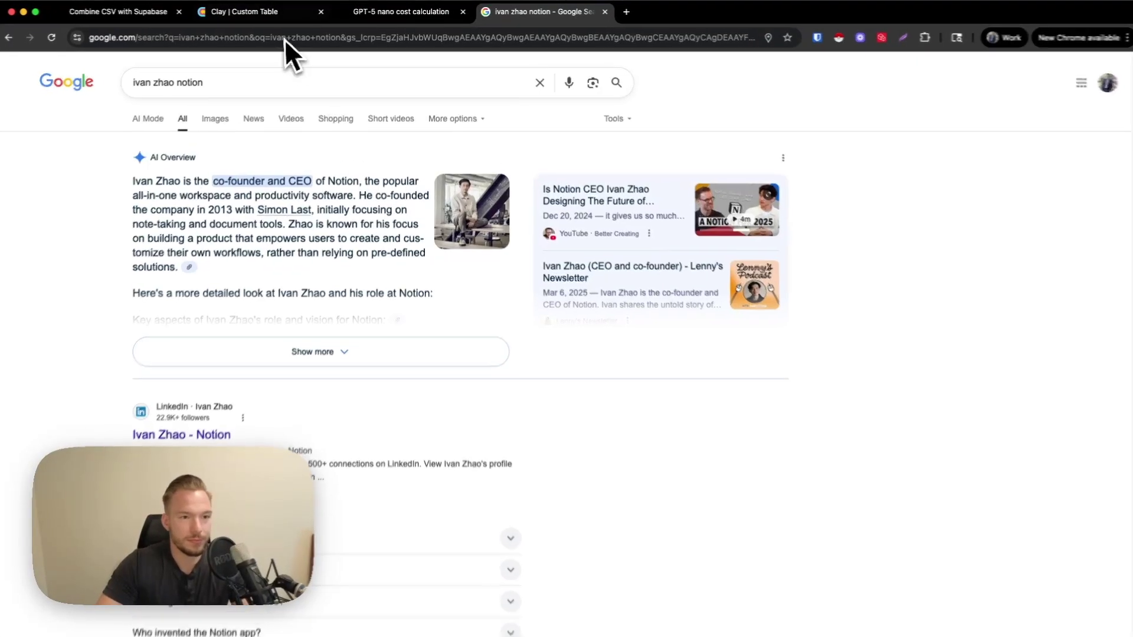
click(244, 11)
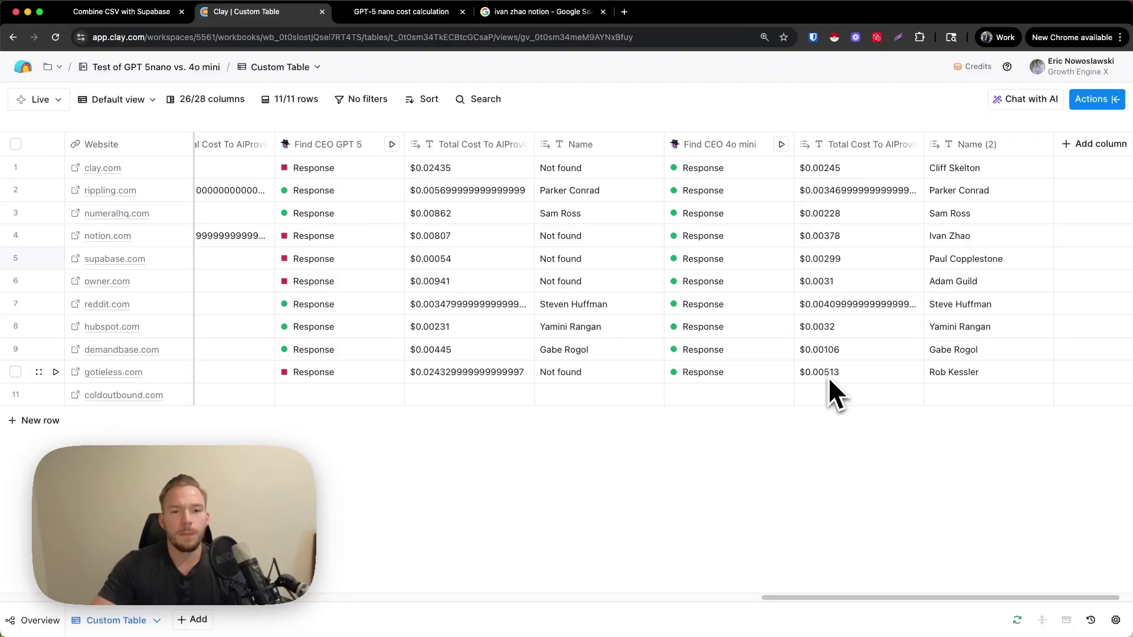
click(333, 191)
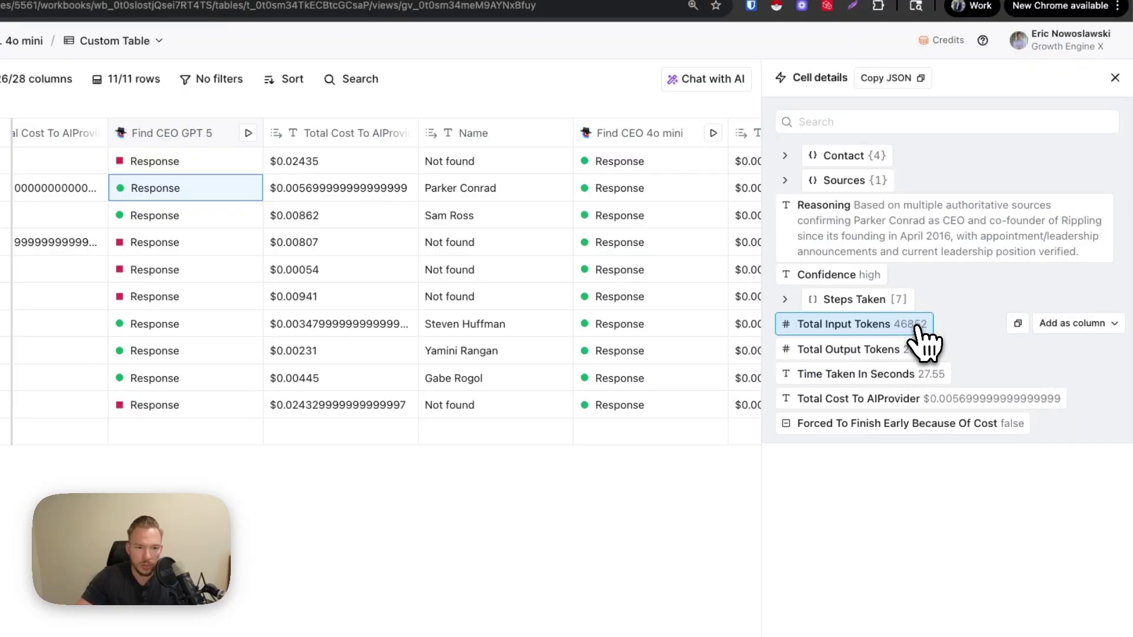
Step: Open the token-usage details for clay.com's case-study sentence
click(1115, 77)
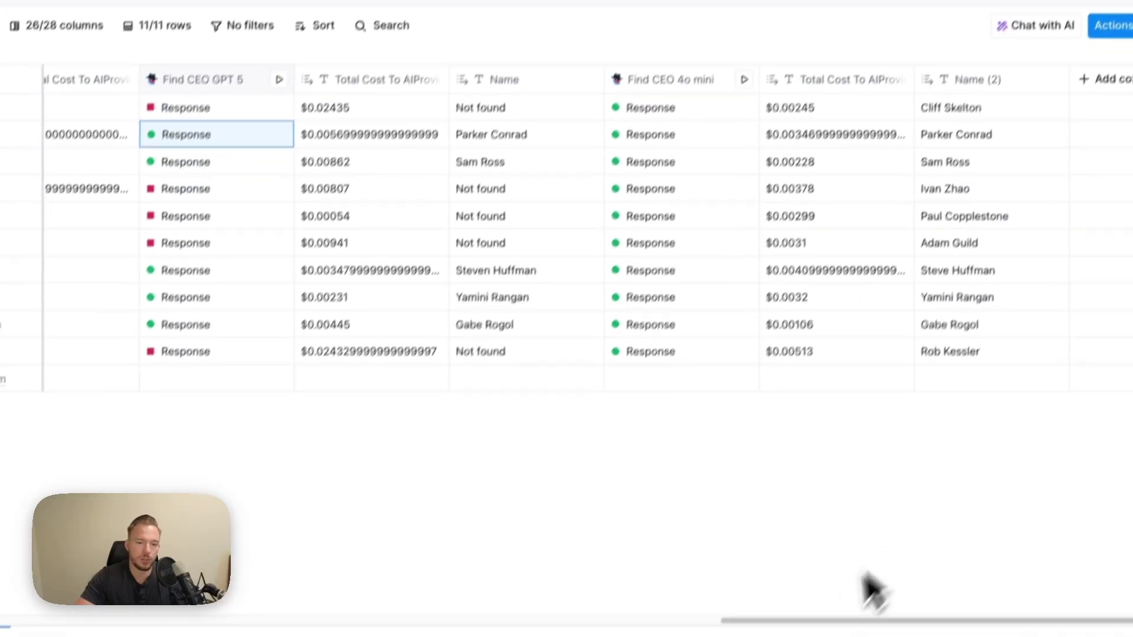
drag(758, 619, 529, 619)
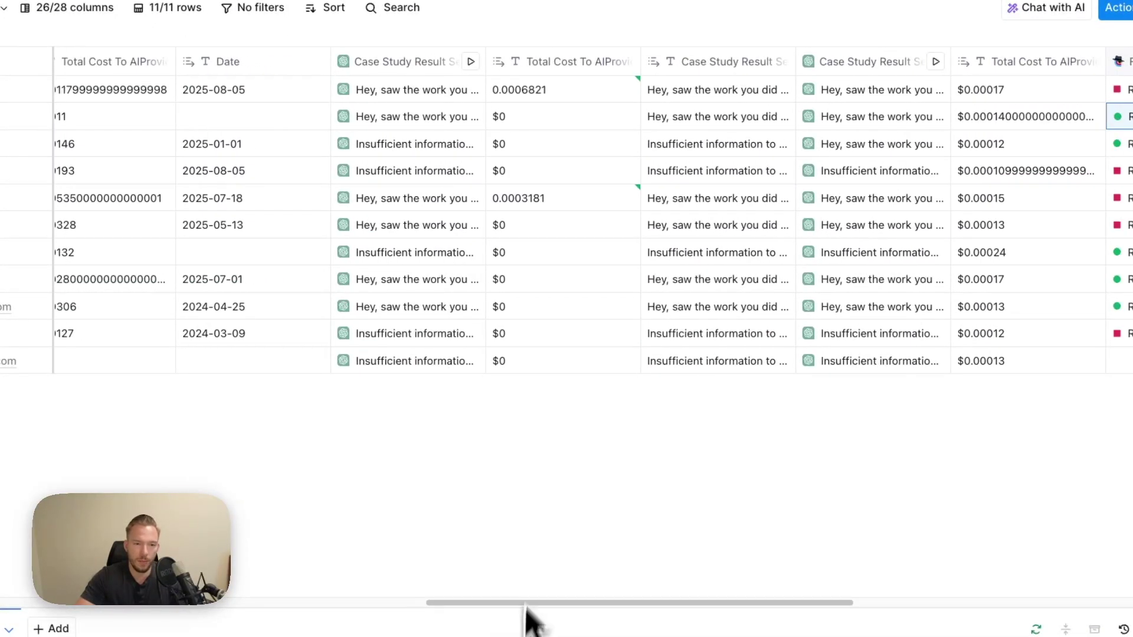
click(407, 89)
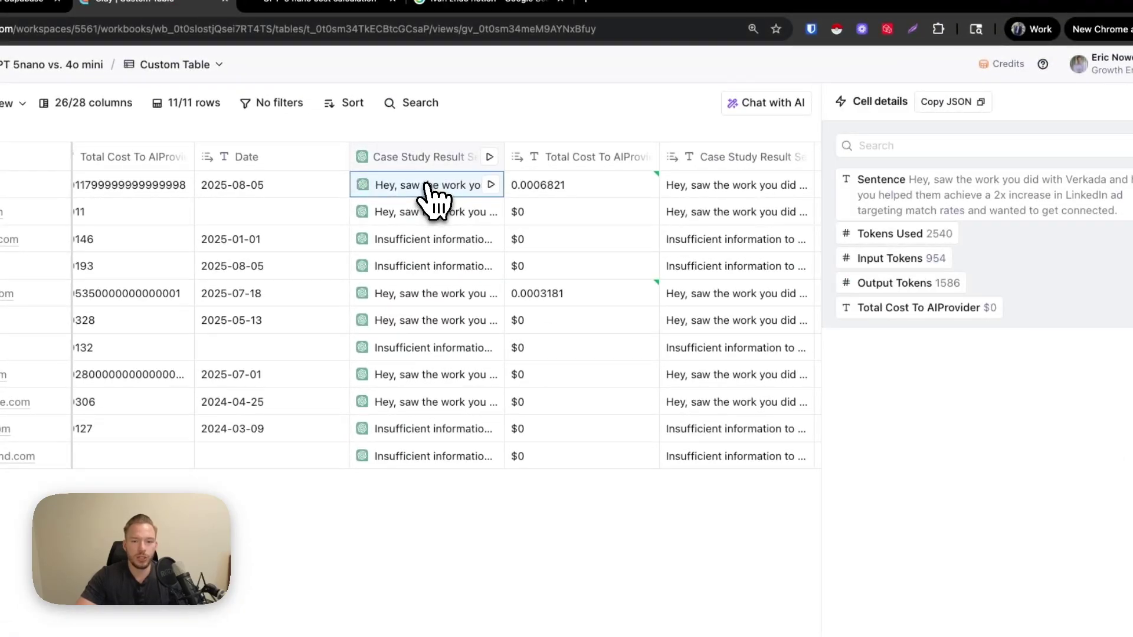
mouse_move(932, 239)
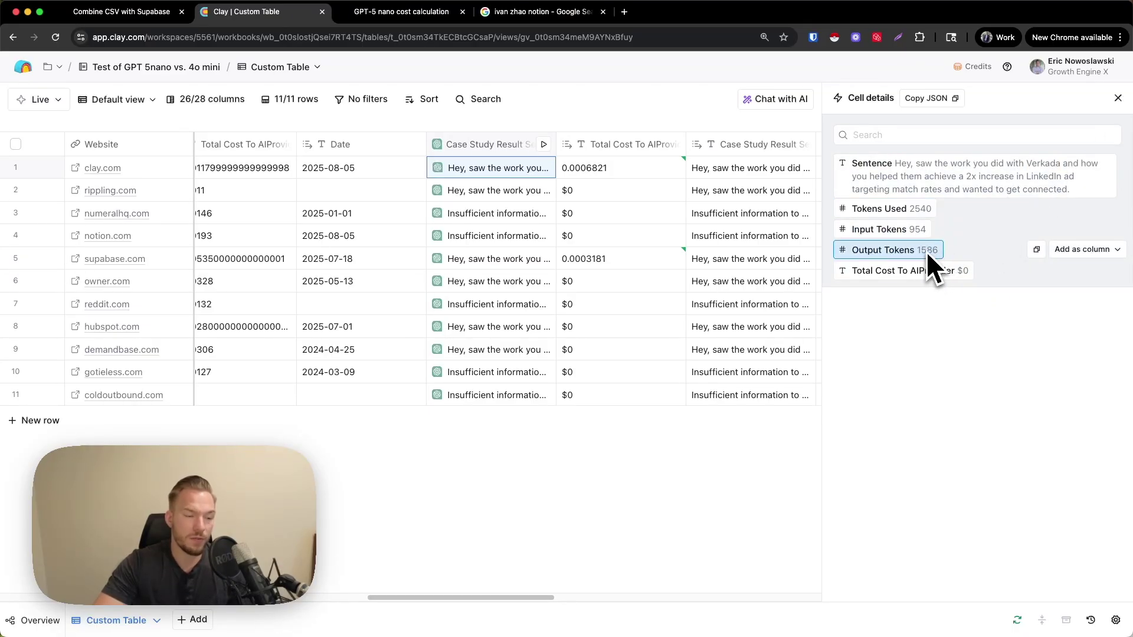
key(Up)
key(Up)
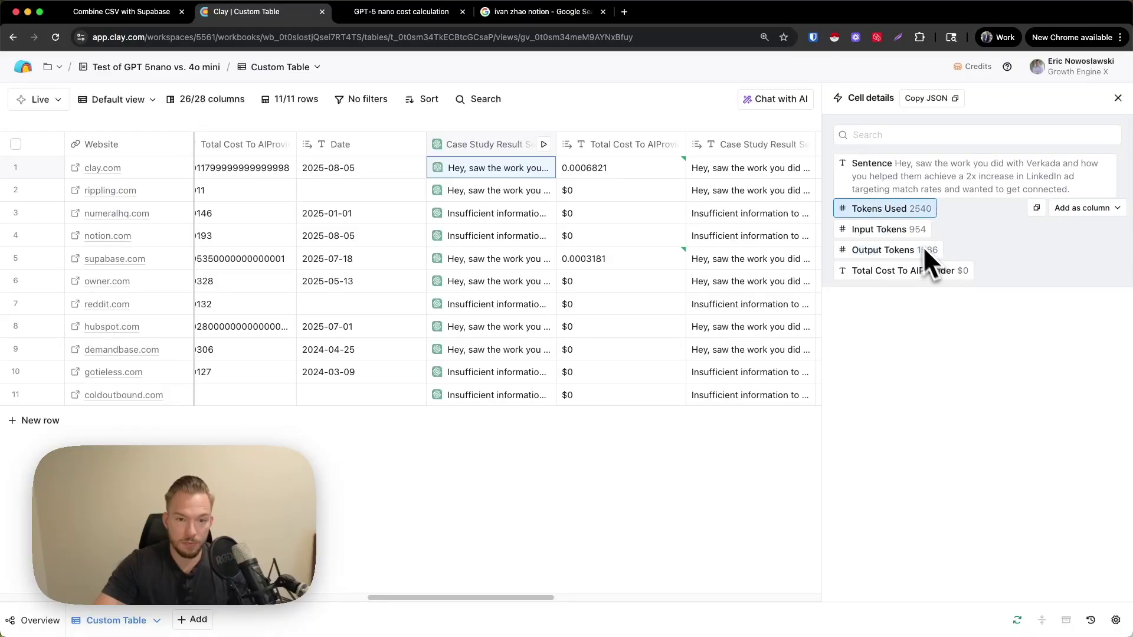
Step: Compare both models' clay.com and supabase.com case-study token counts; 4o Mini's supabase.com sentence uses 895 tokens, $0.00015
scroll(799, 195, right, 2)
click(799, 174)
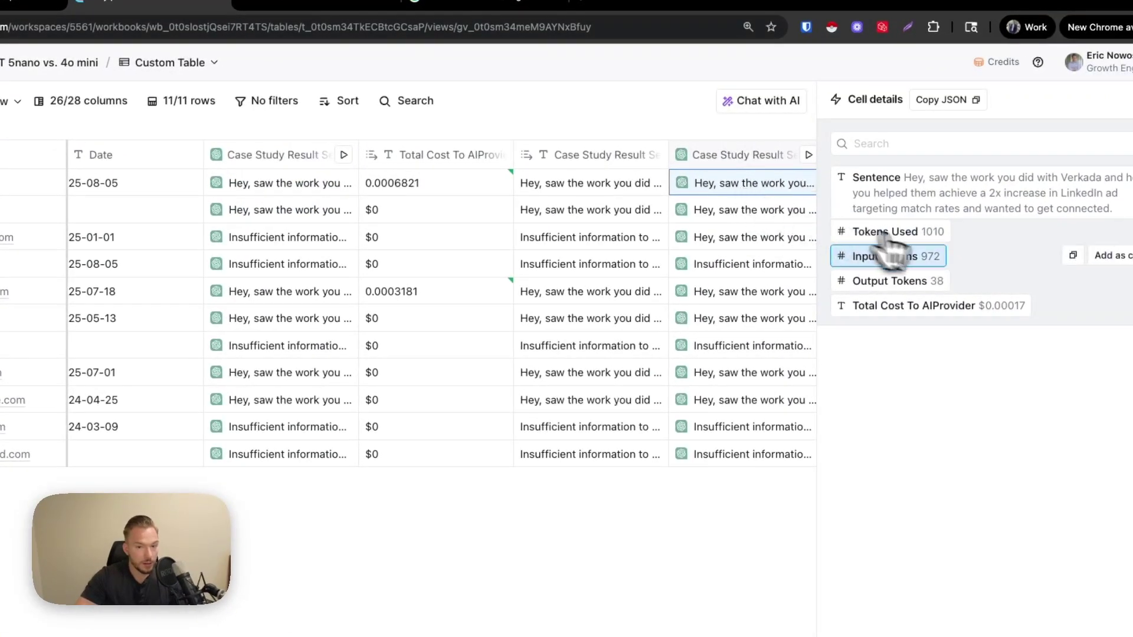
click(248, 184)
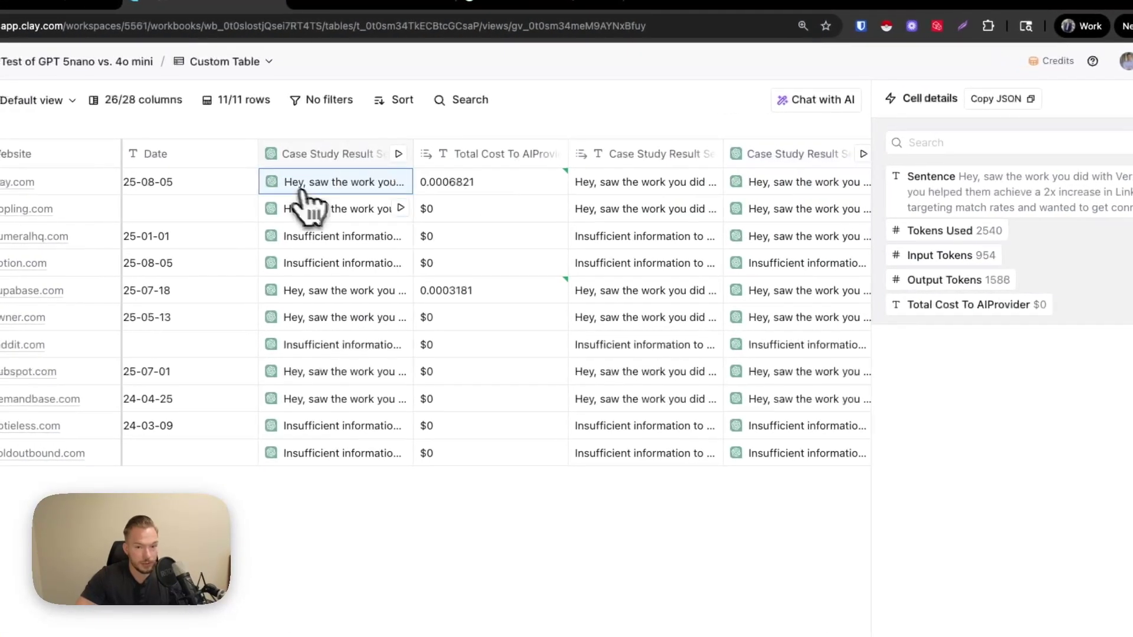
click(809, 184)
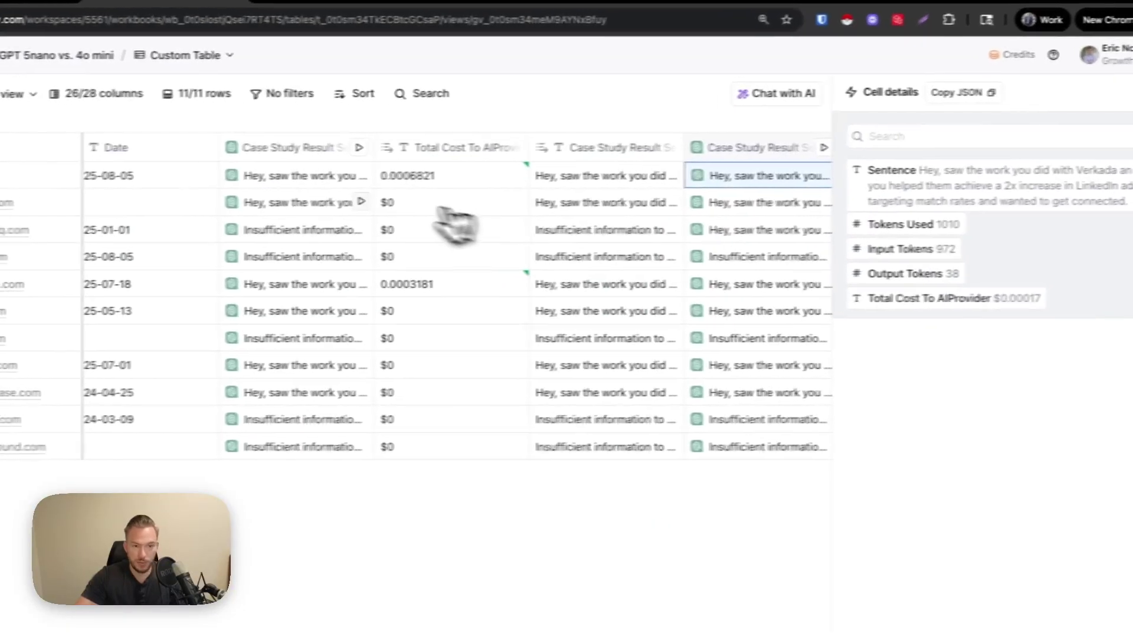
click(325, 283)
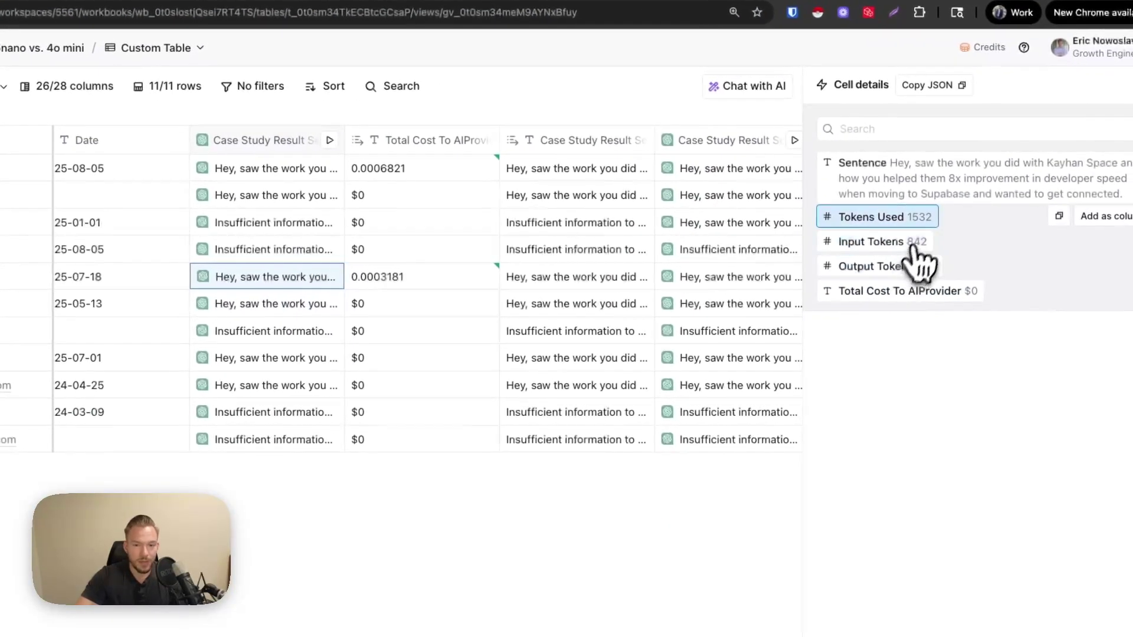
click(742, 282)
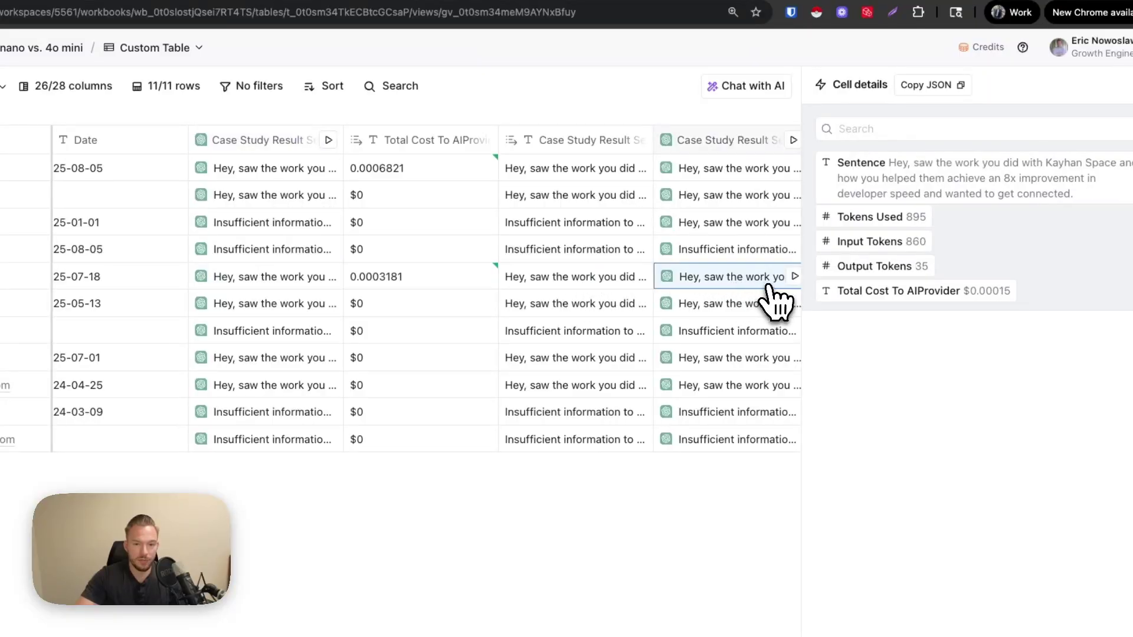